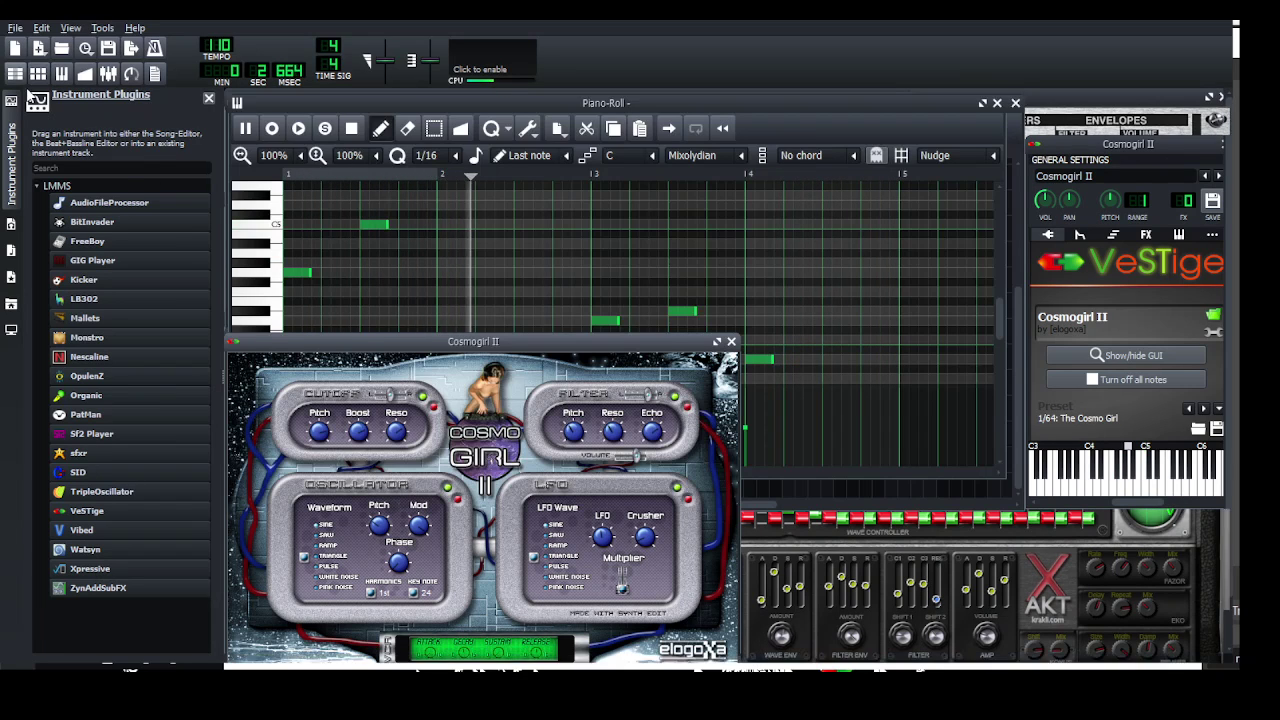
# Display the song arrangement and the mixer, look over the Filterstation settings and close the Ronin effect window
pyautogui.click(15, 73)
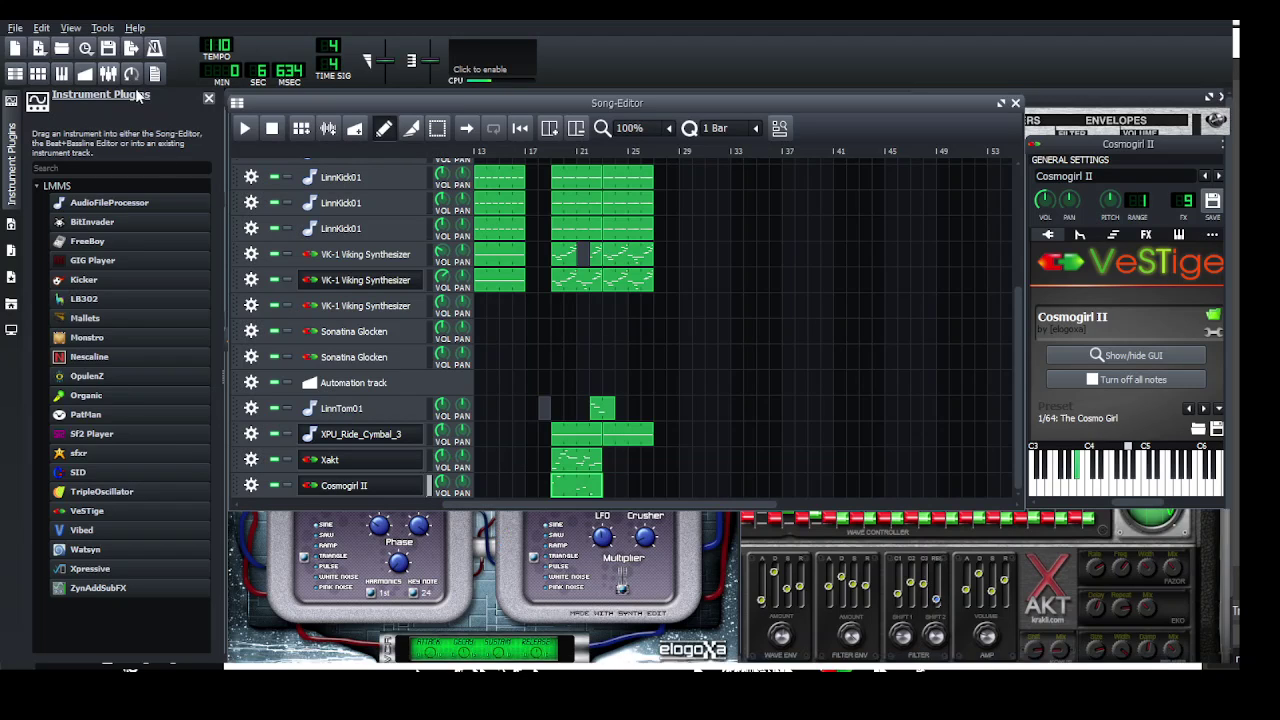
pyautogui.click(108, 73)
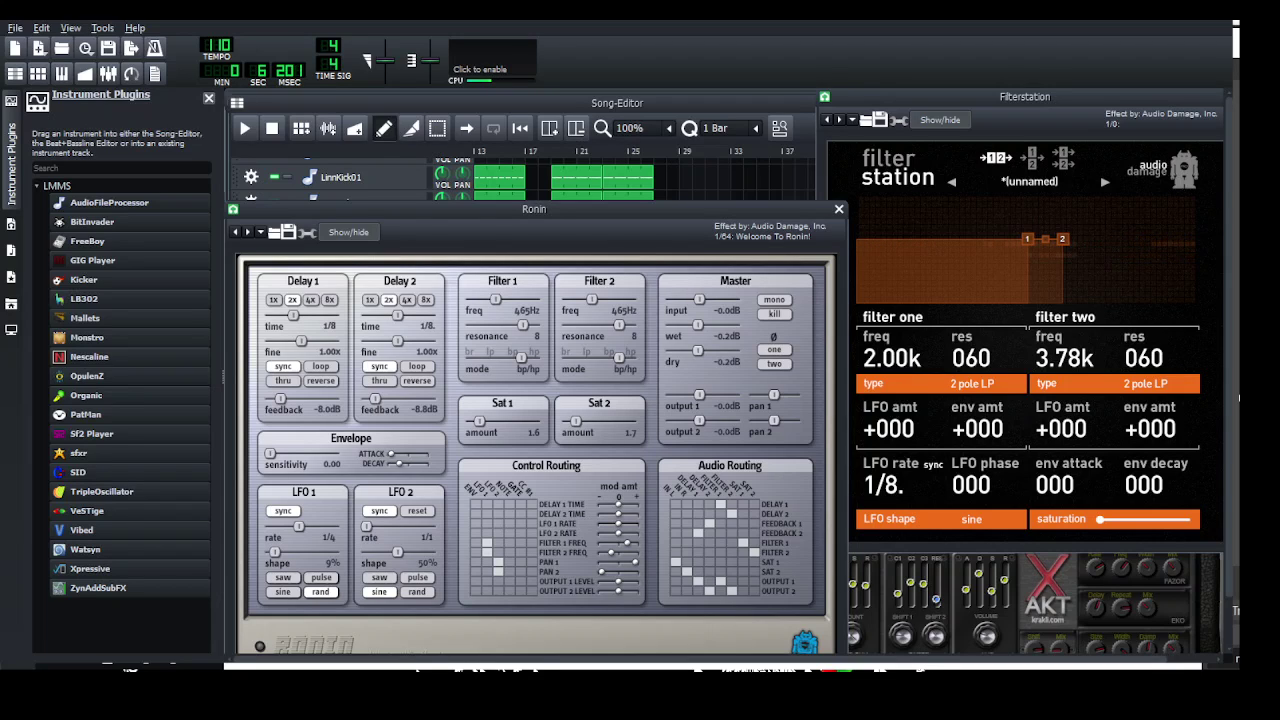
pyautogui.click(938, 420)
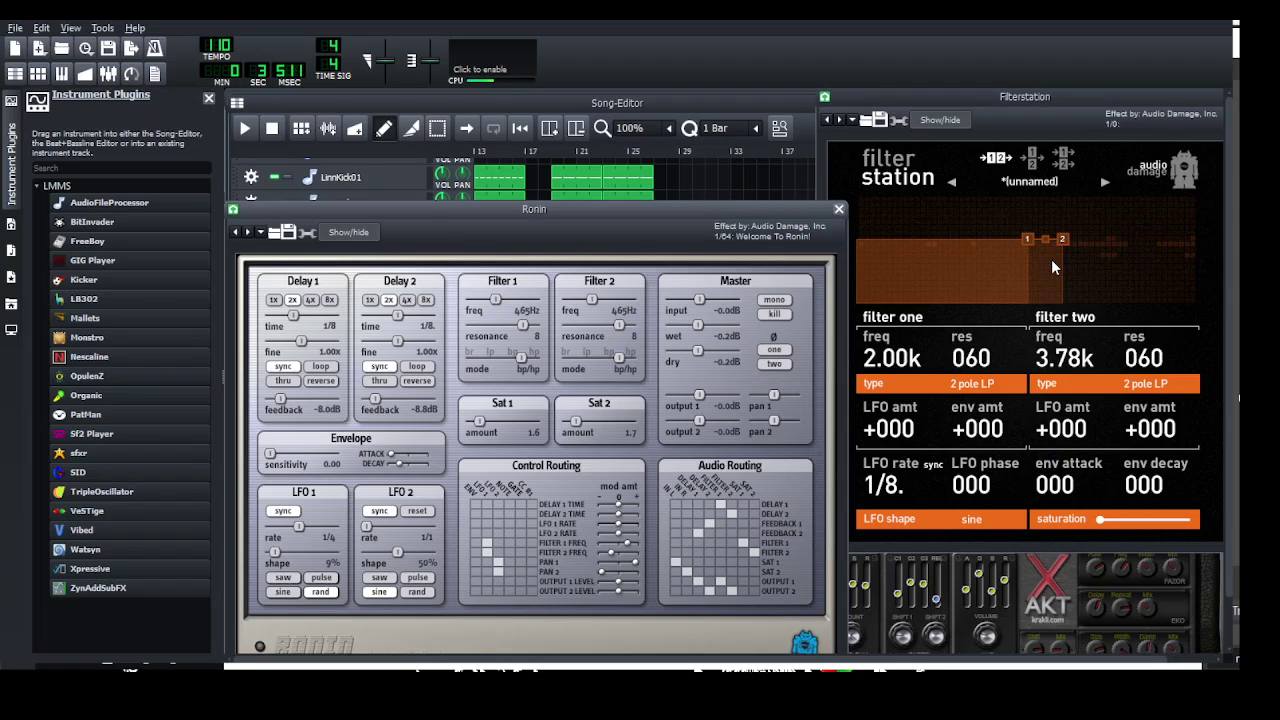
pyautogui.click(838, 209)
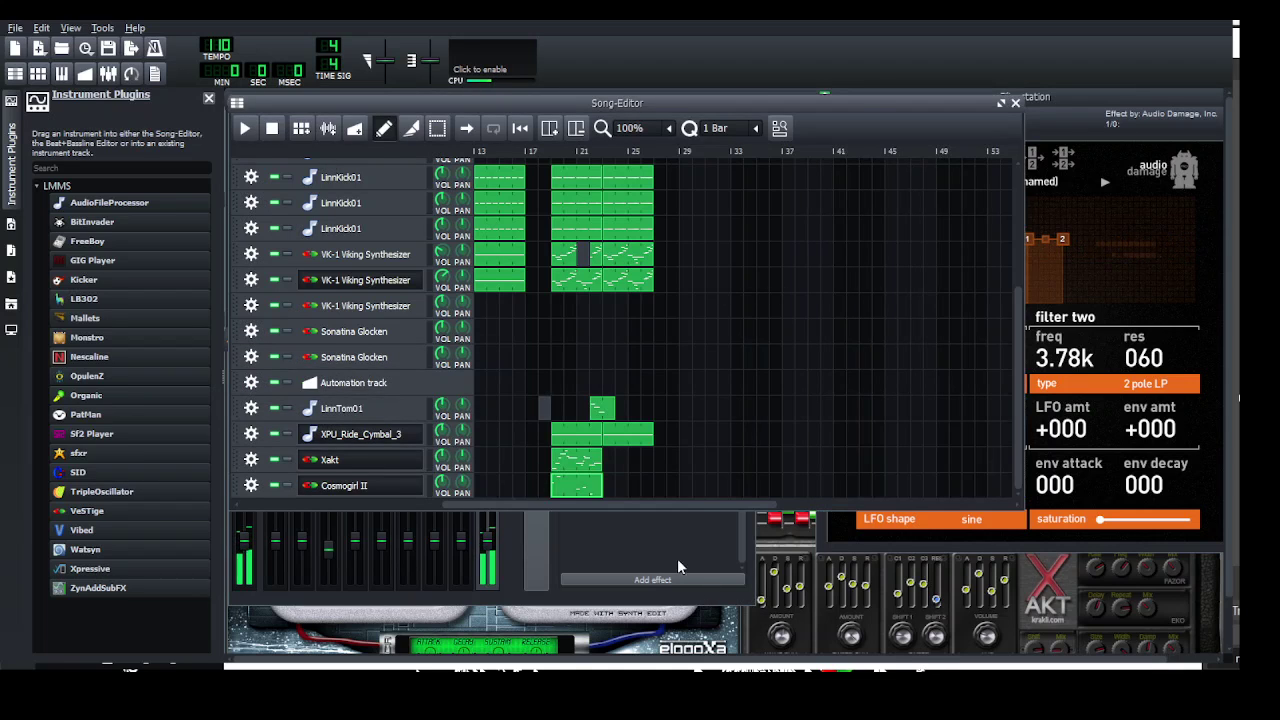
# Transpose all notes of the Cosmogirl II pattern up two octaves and play the pattern back
pyautogui.doubleClick(576, 486)
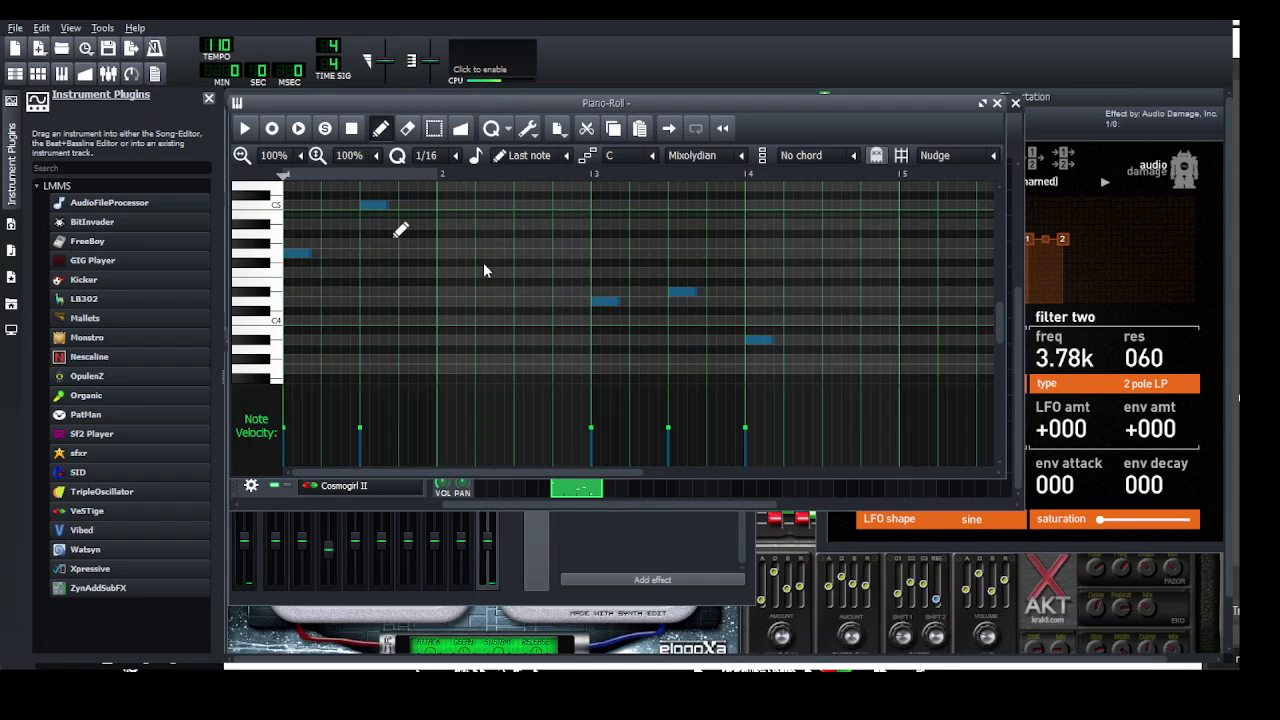
pyautogui.scroll(2, 410, 320)
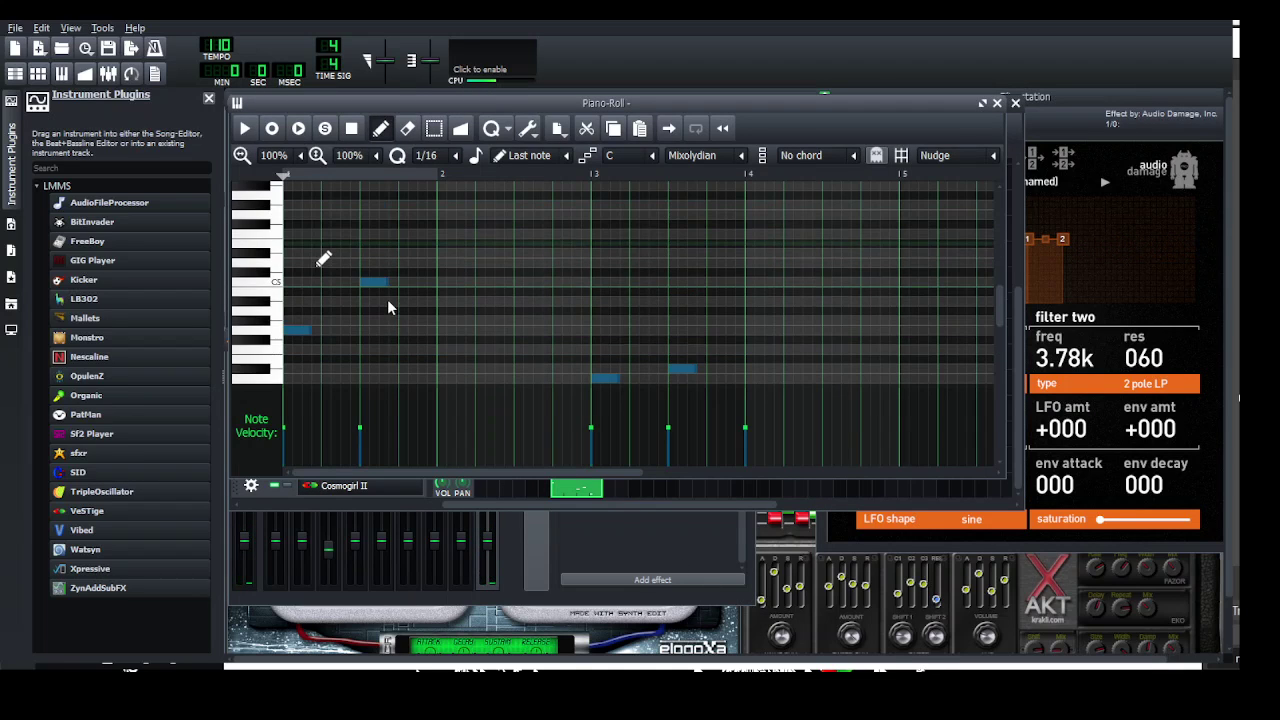
pyautogui.click(305, 336)
pyautogui.scroll(-3, 360, 300)
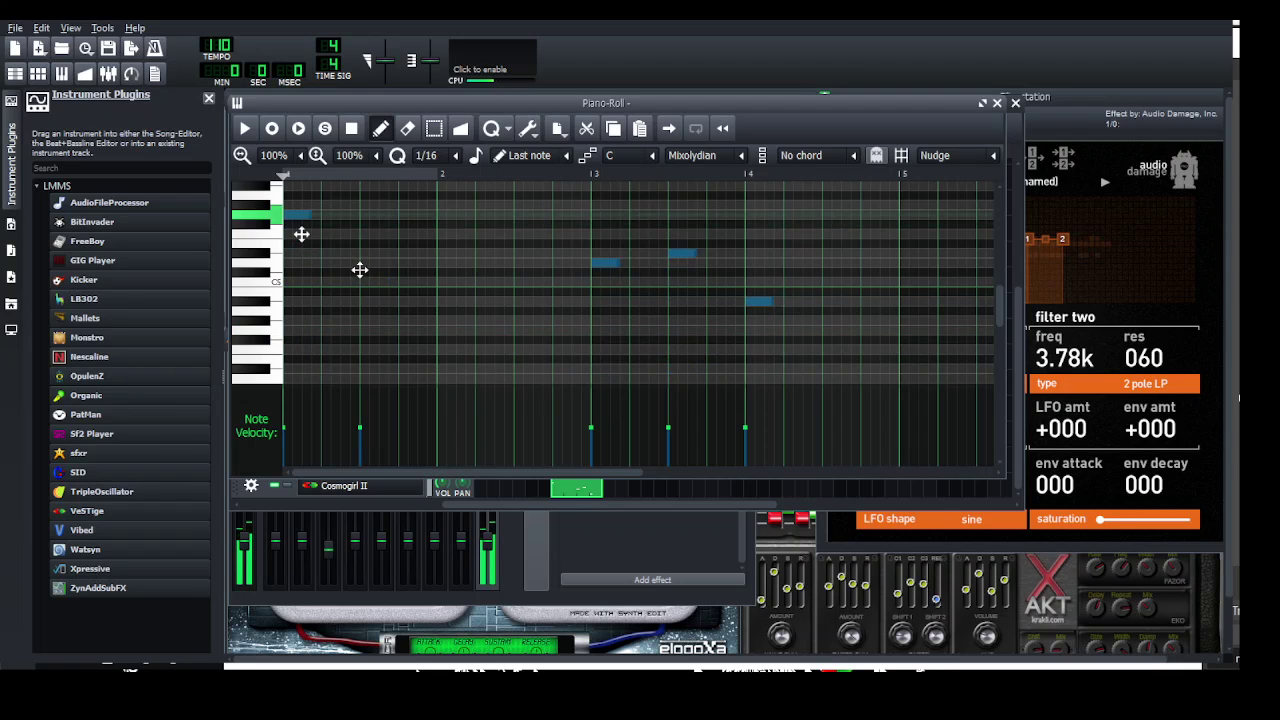
pyautogui.scroll(3, 369, 290)
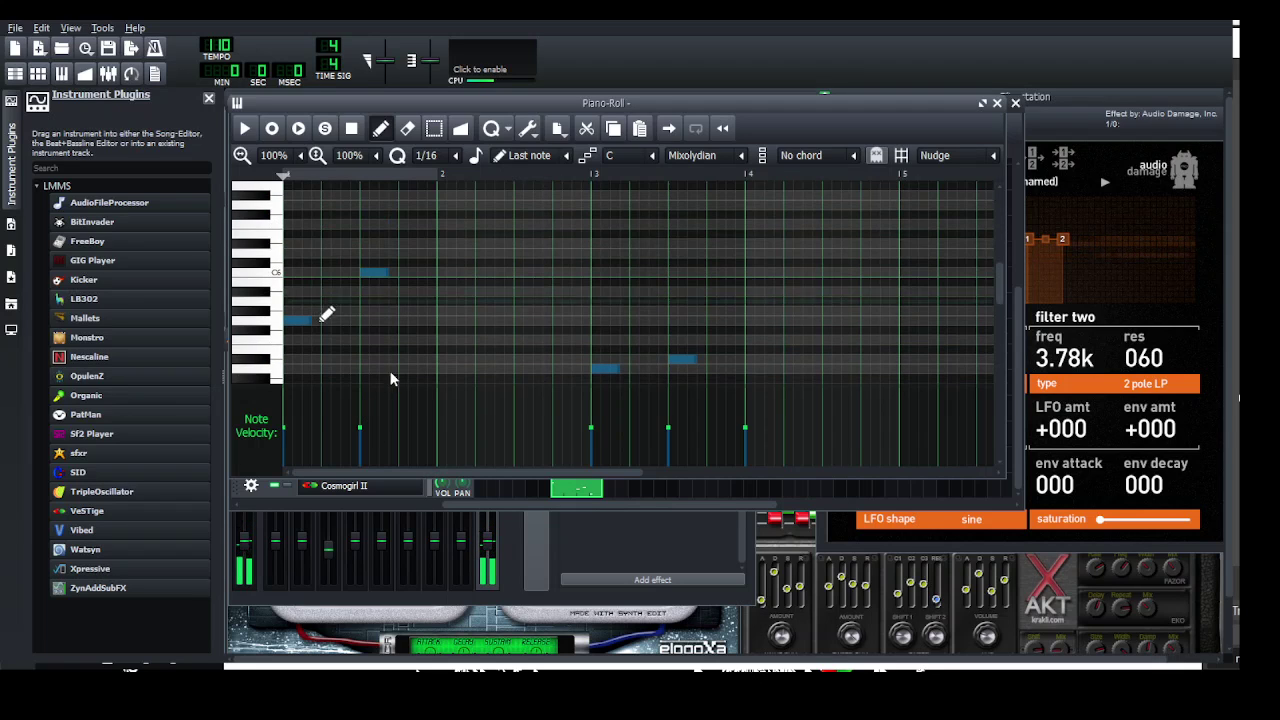
pyautogui.scroll(-3, 363, 300)
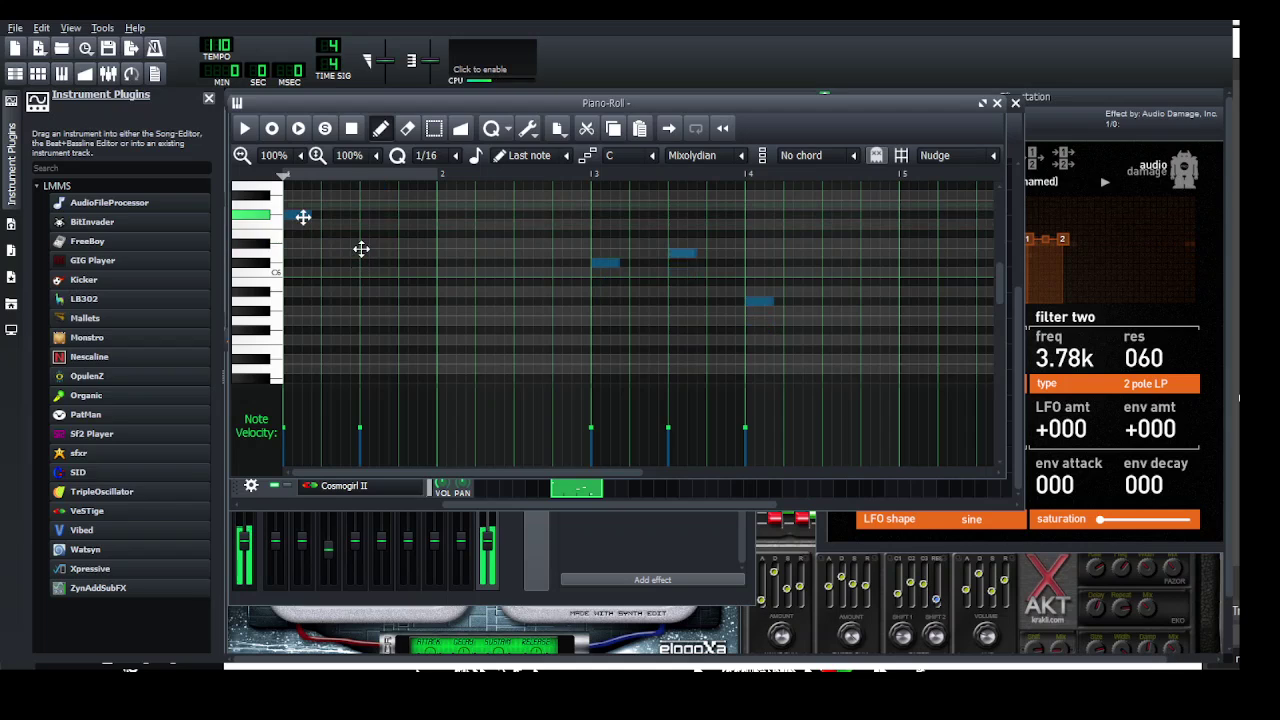
pyautogui.press('space')
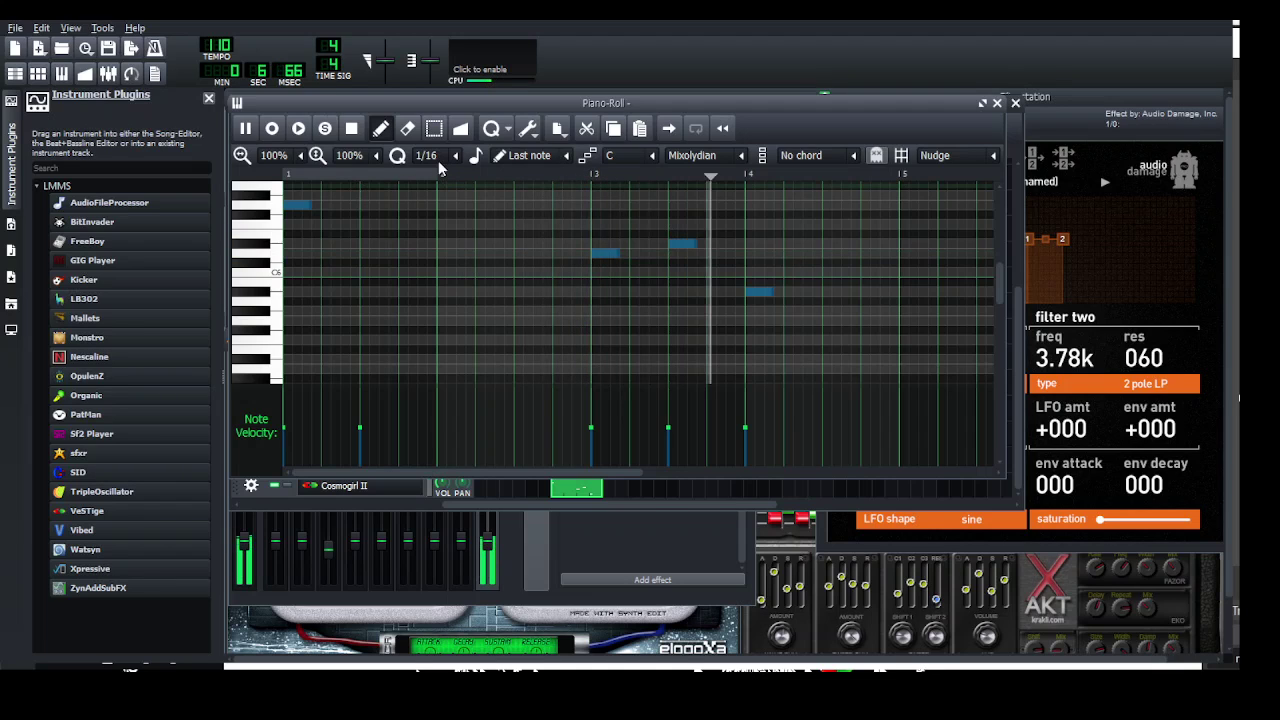
pyautogui.press('space')
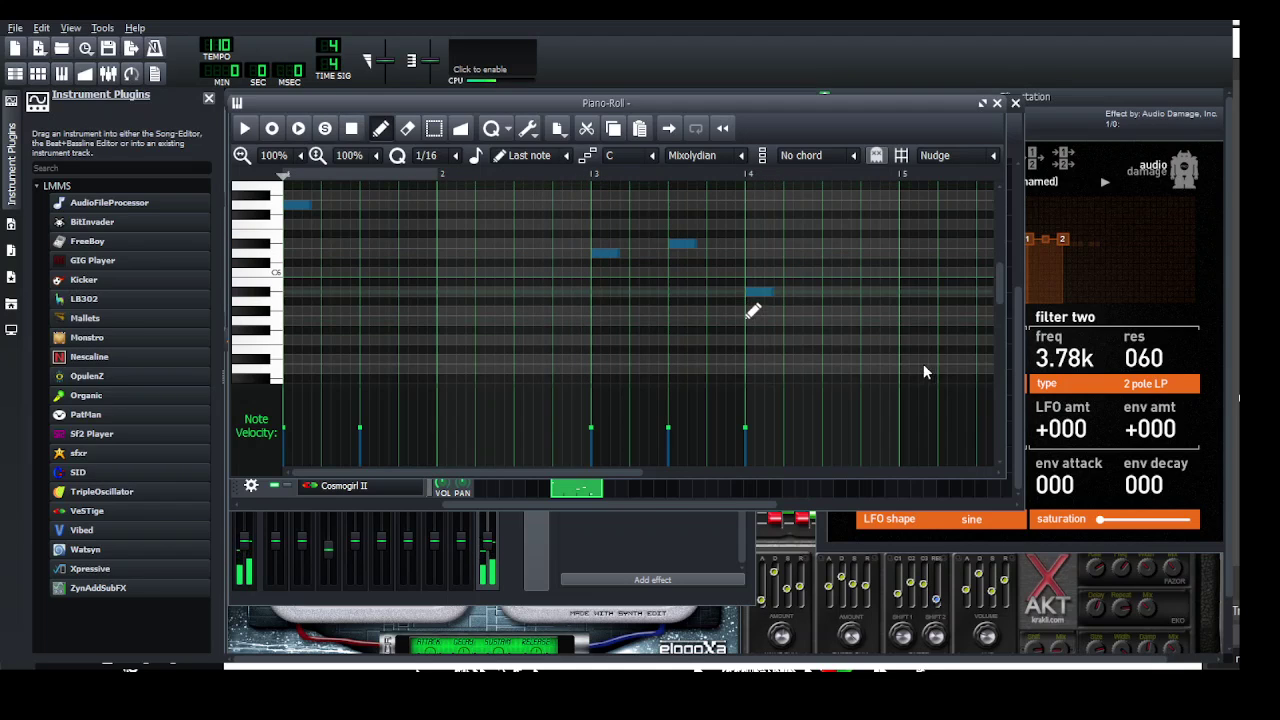
# Shift the pattern's last note two sixteenths earlier, just before bar 4, and audition it in the song
pyautogui.click(752, 293)
pyautogui.moveTo(765, 293); pyautogui.dragTo(746, 293)
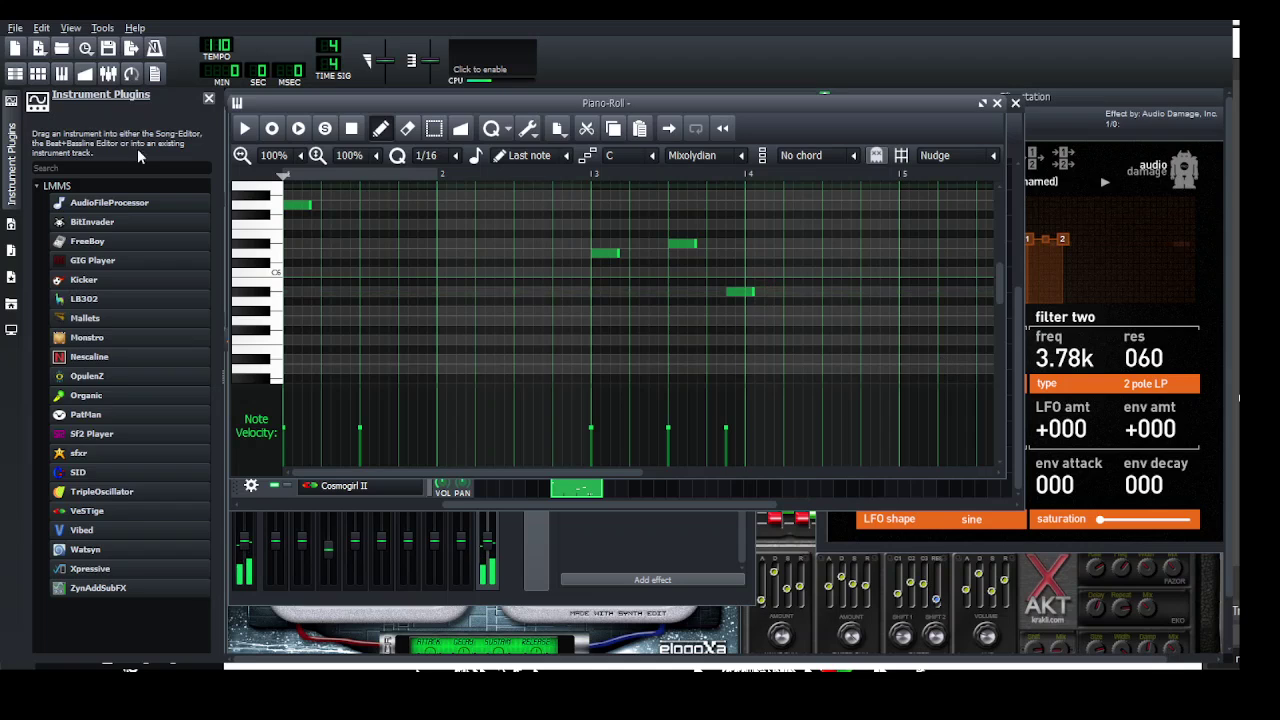
pyautogui.click(15, 74)
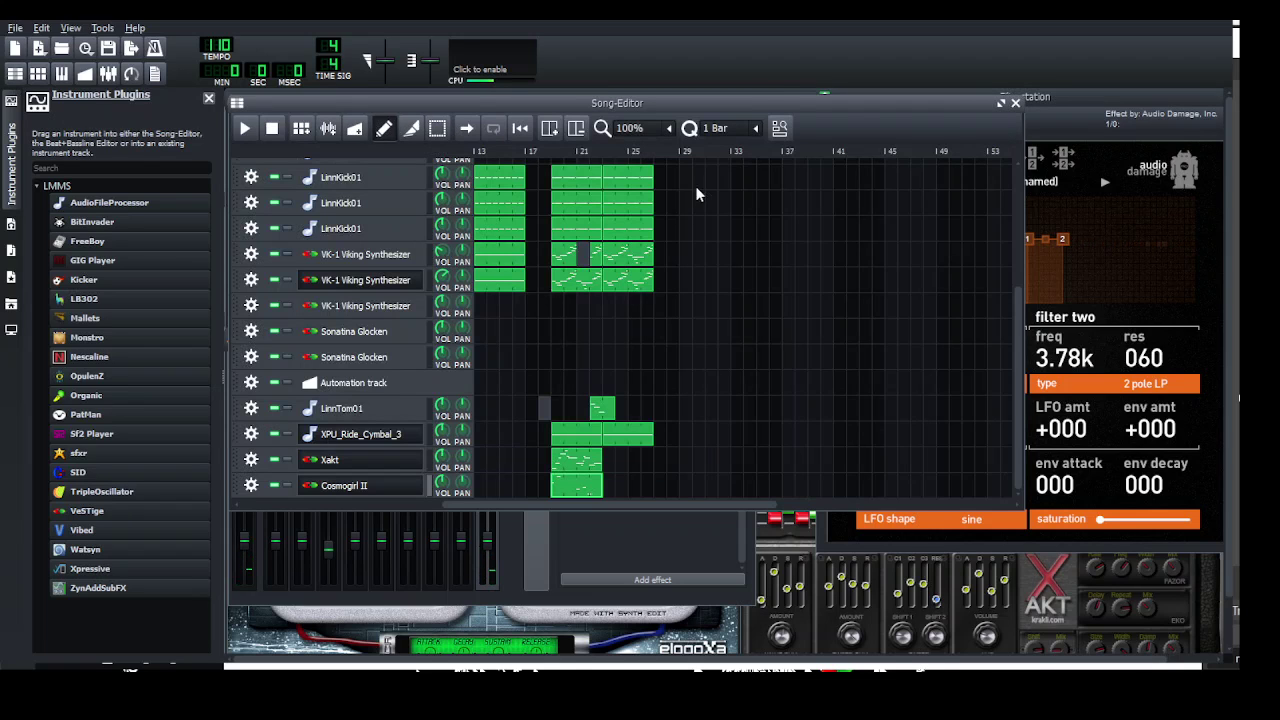
pyautogui.press('space')
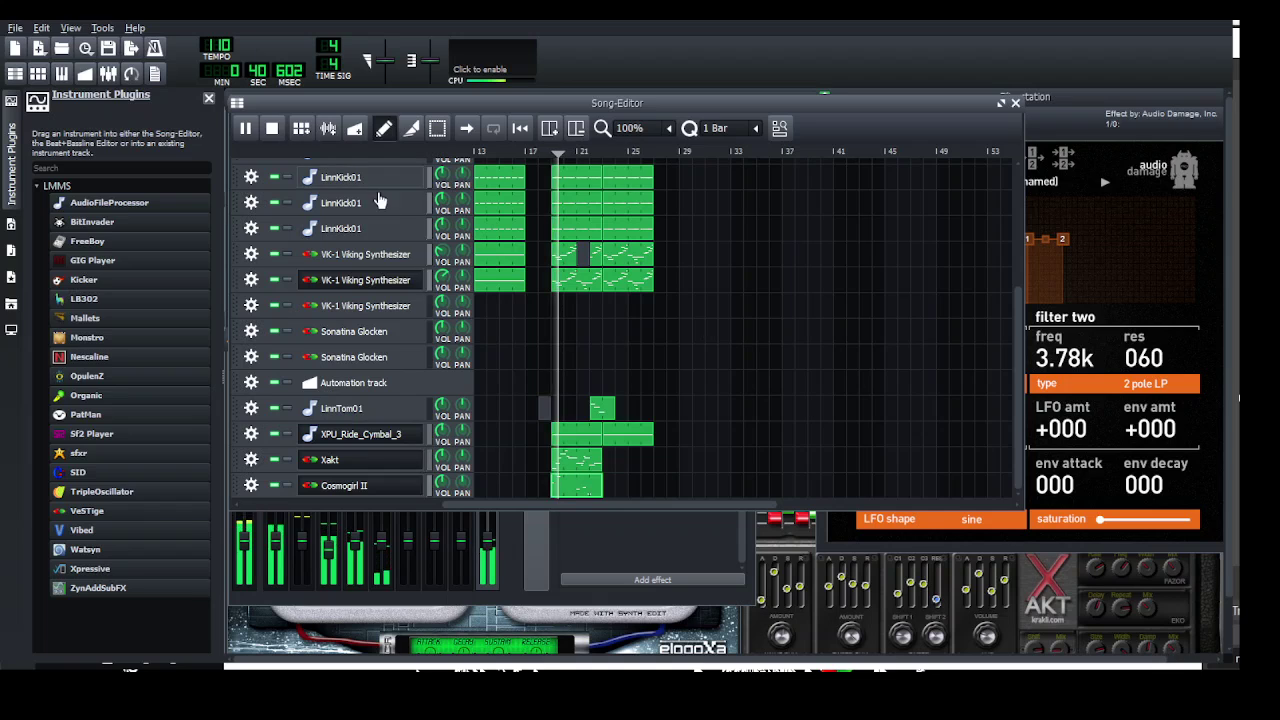
pyautogui.press('space')
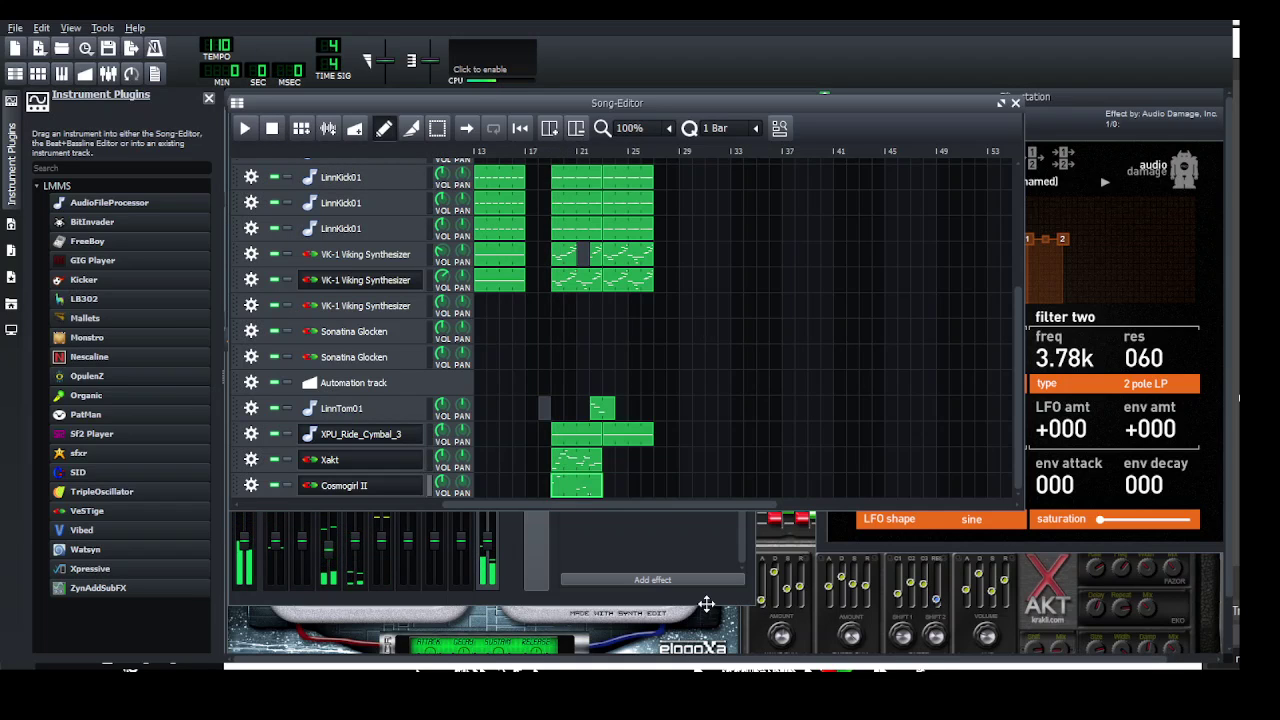
# Raise all notes of the Cosmogirl II pattern five semitones so the first lands on C7, and preview the pattern
pyautogui.doubleClick(577, 485)
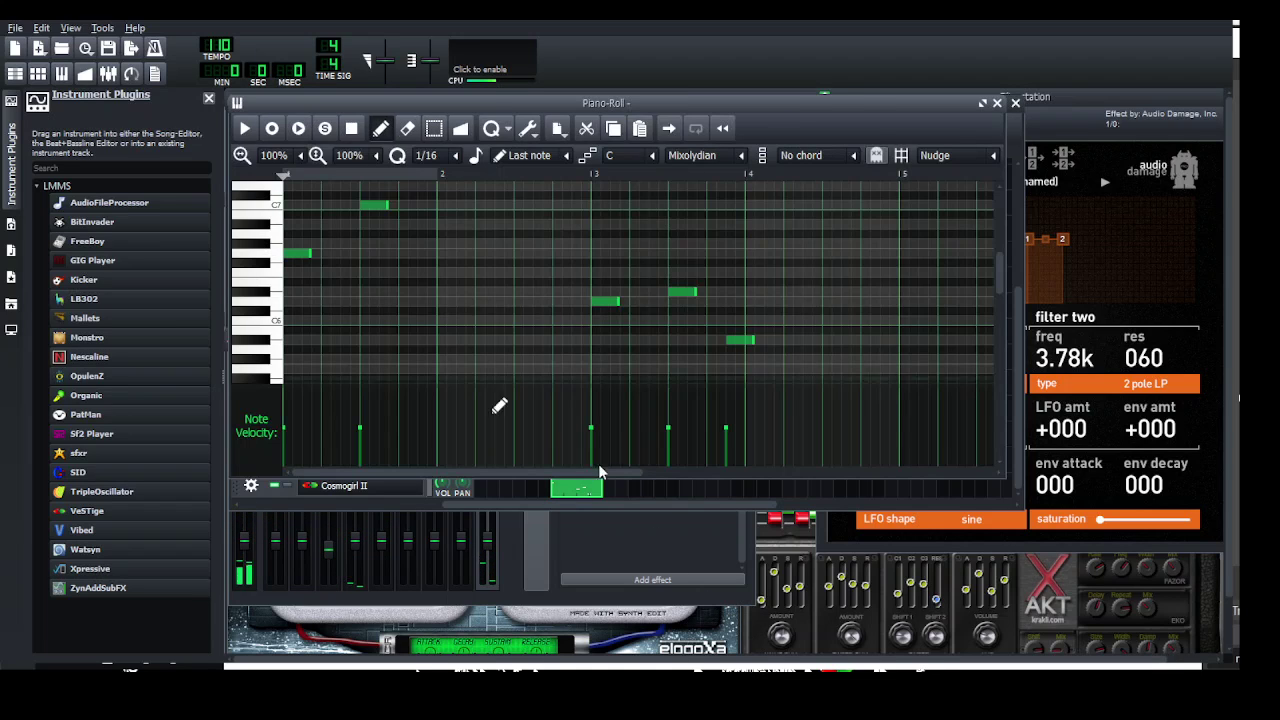
pyautogui.hotkey('ctrl', 'a')
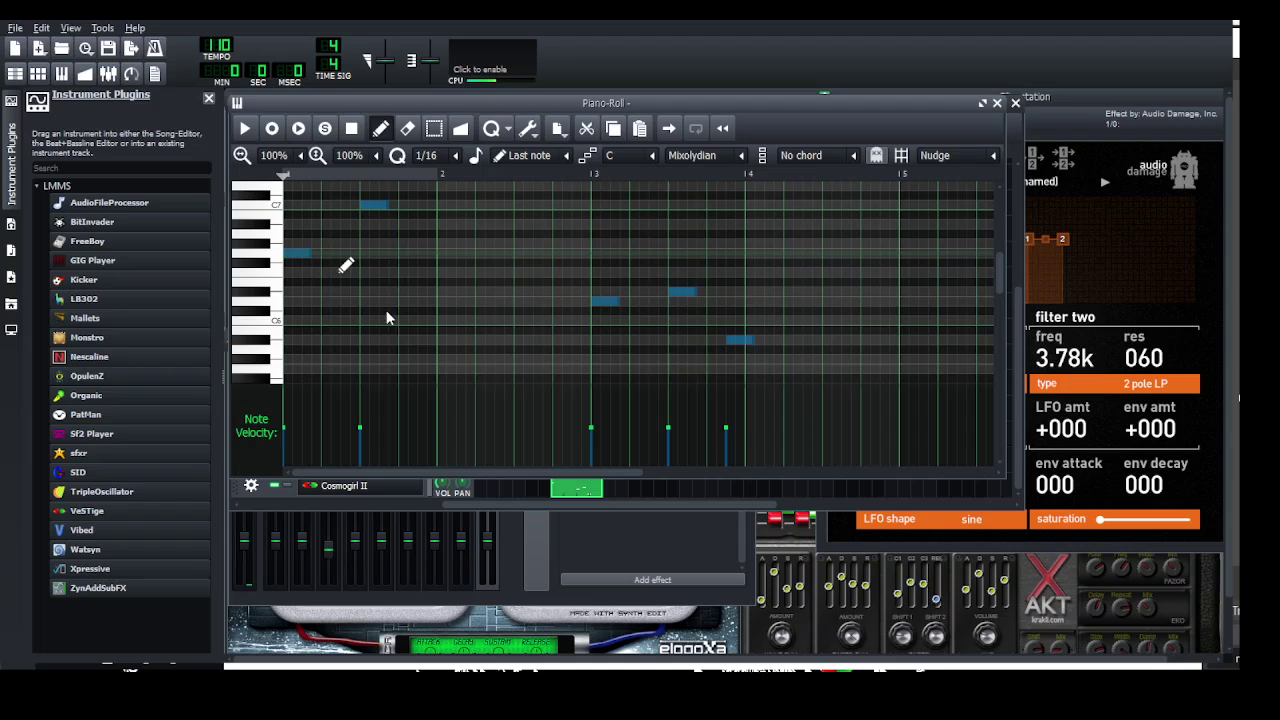
pyautogui.click(311, 264)
pyautogui.moveTo(313, 267); pyautogui.dragTo(311, 221)
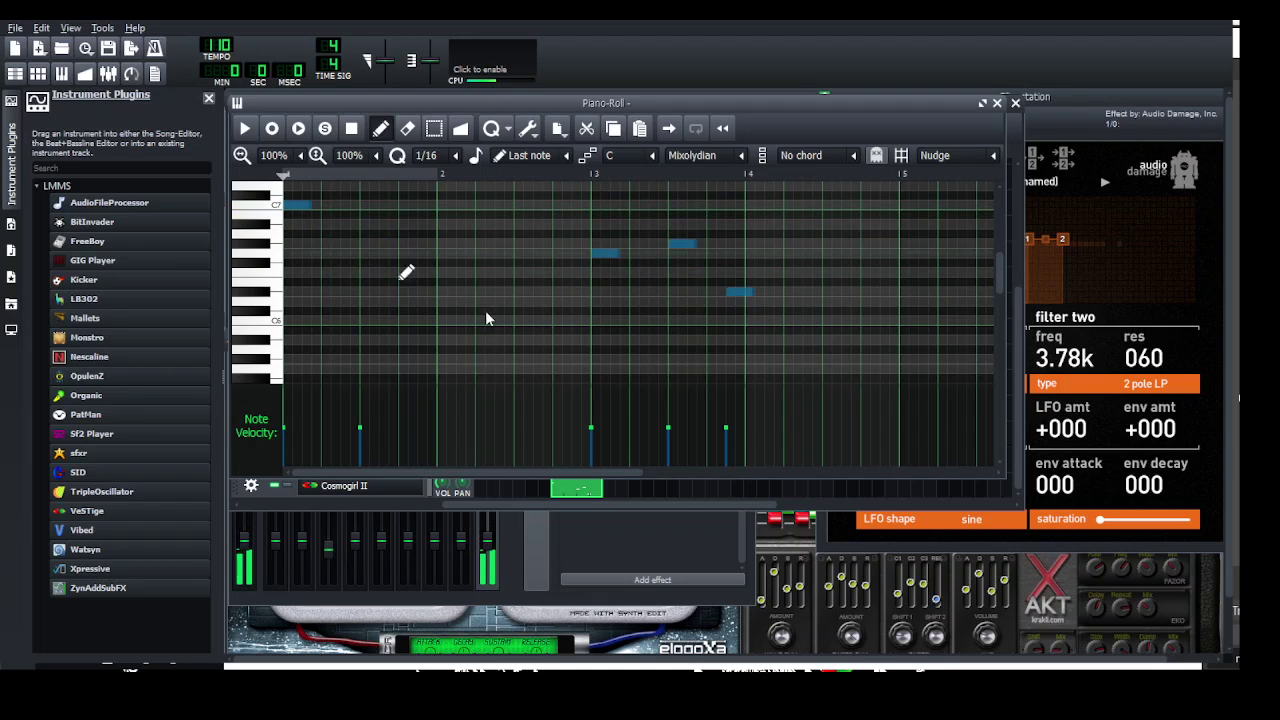
pyautogui.press('space')
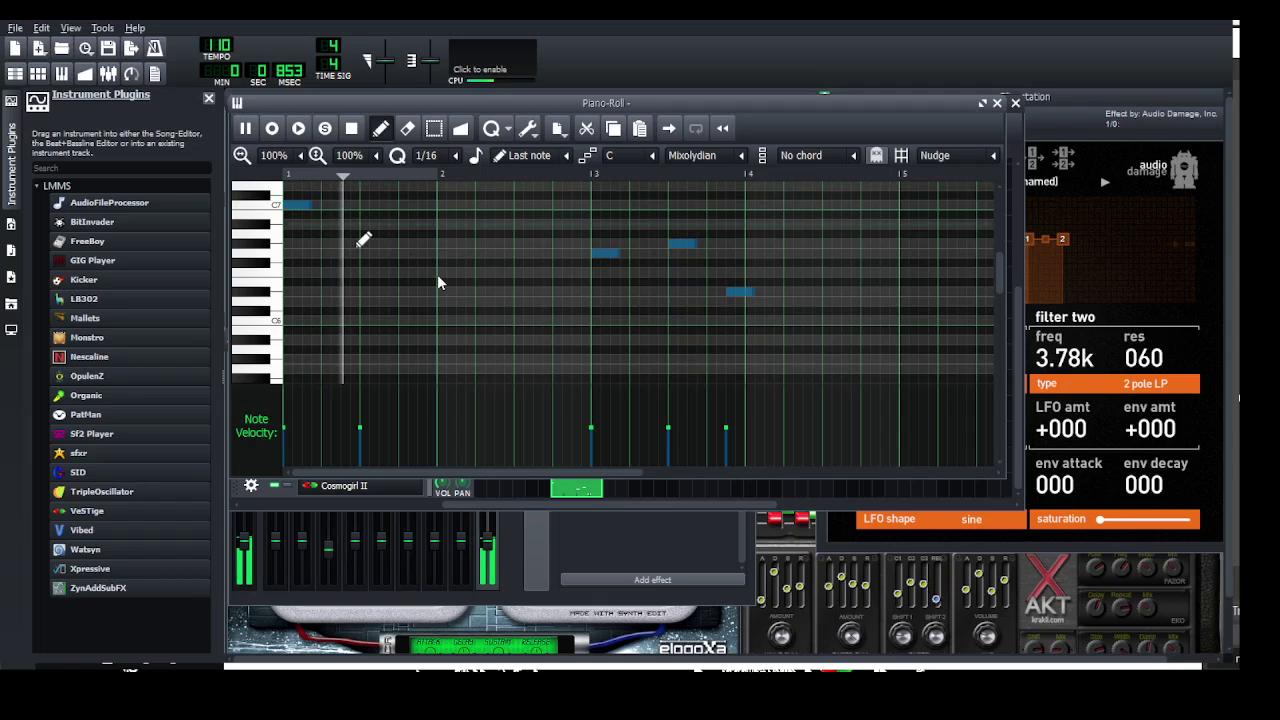
pyautogui.scroll(2, 363, 240)
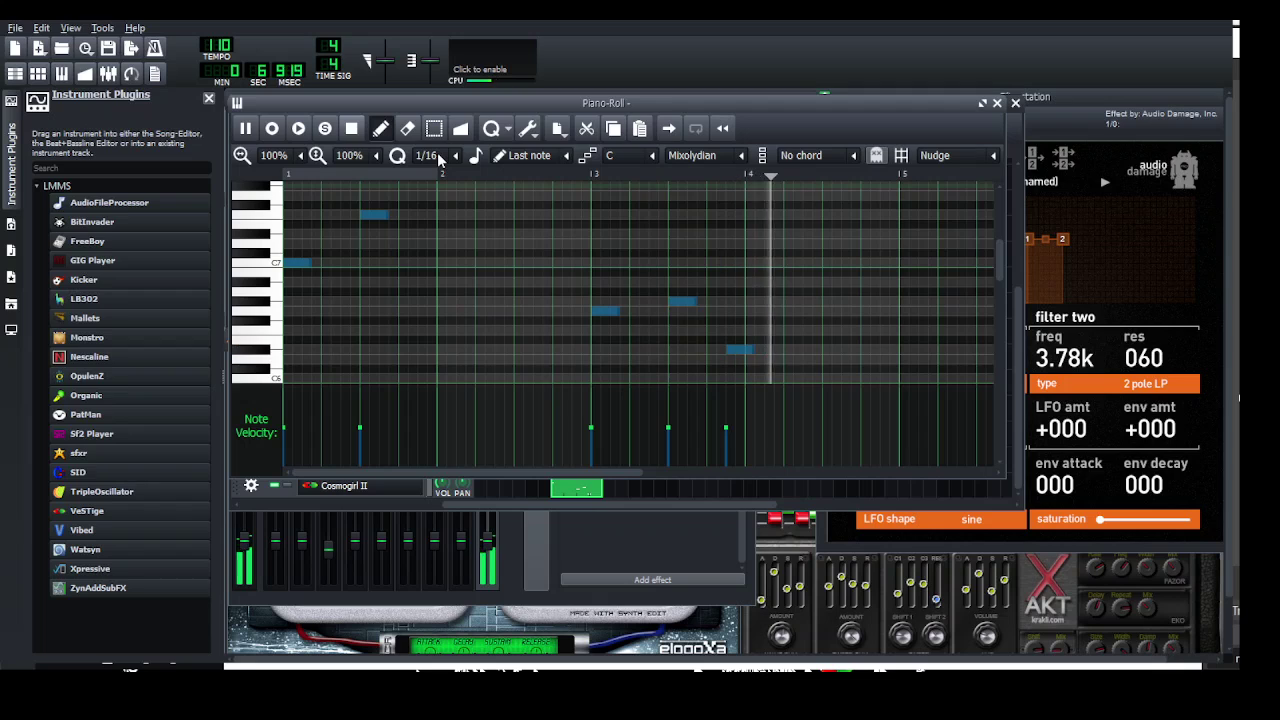
pyautogui.click(351, 128)
# Play the song around bars 18 to 19 to hear the raised pattern against the other tracks
pyautogui.press('F5')
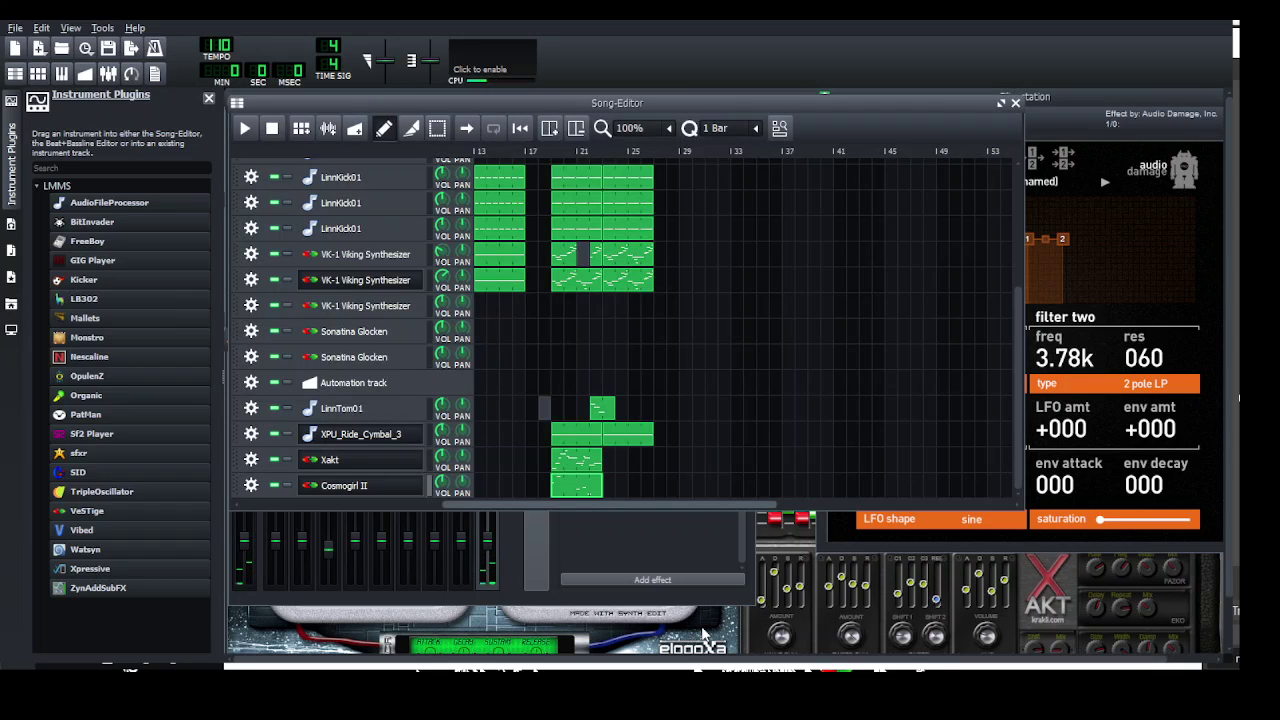
pyautogui.press('space')
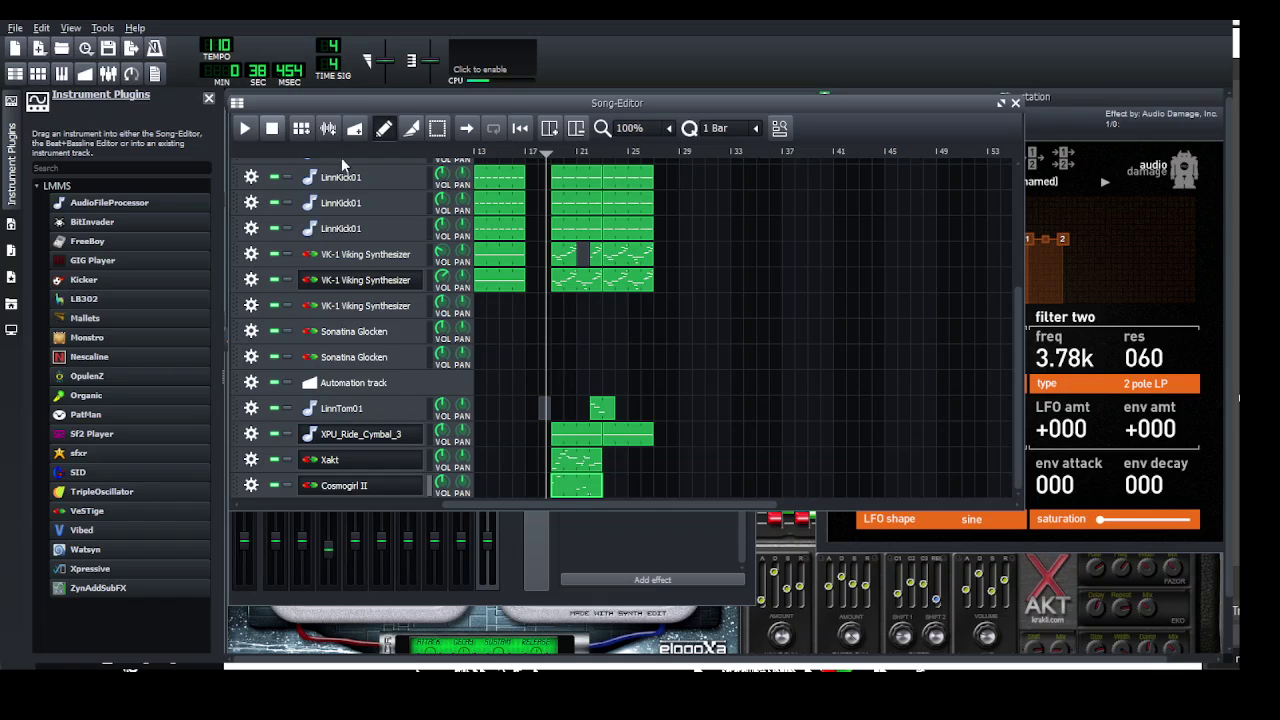
pyautogui.press('space')
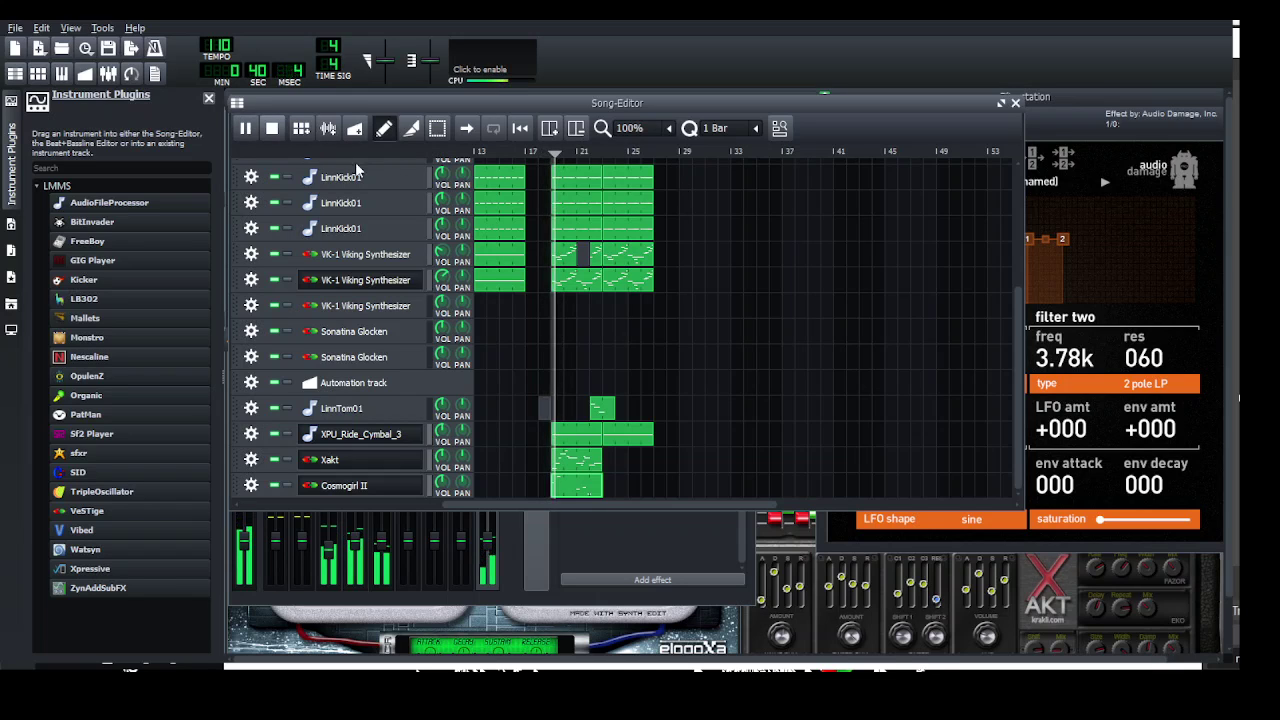
pyautogui.press('space')
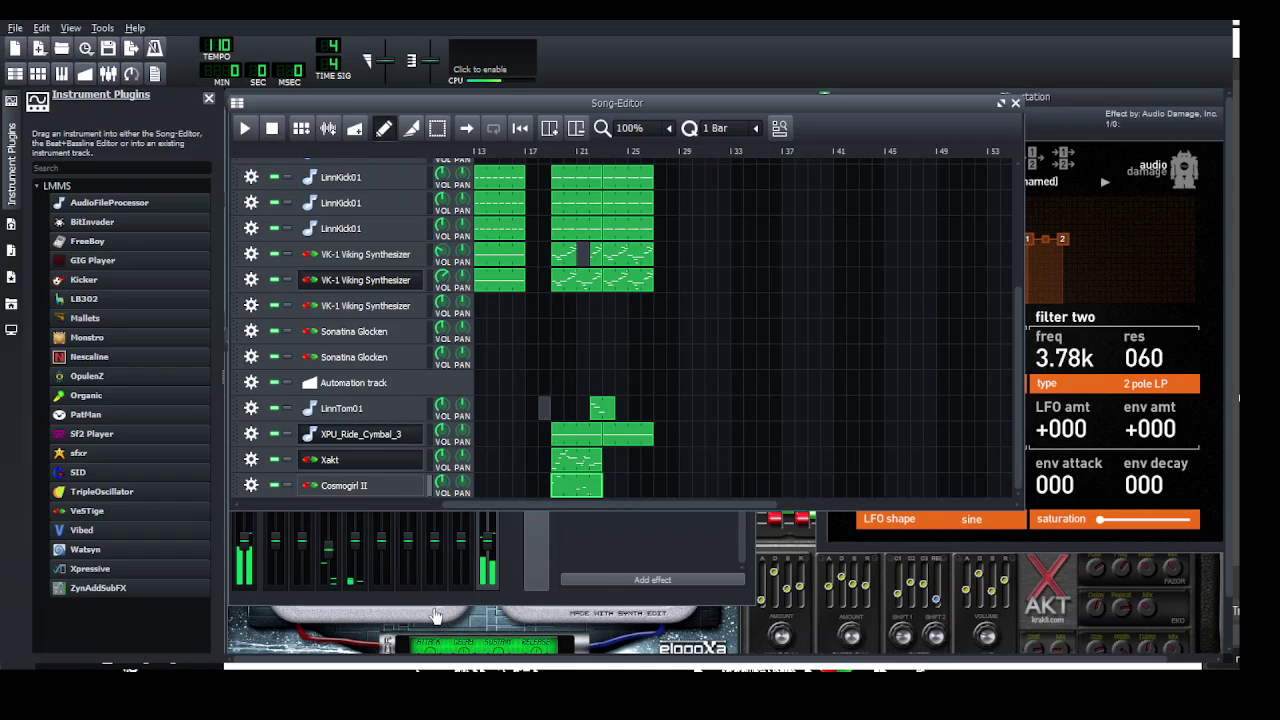
# Open the Cosmogirl II instrument and play the arrangement through its section from bar 19
pyautogui.click(344, 485)
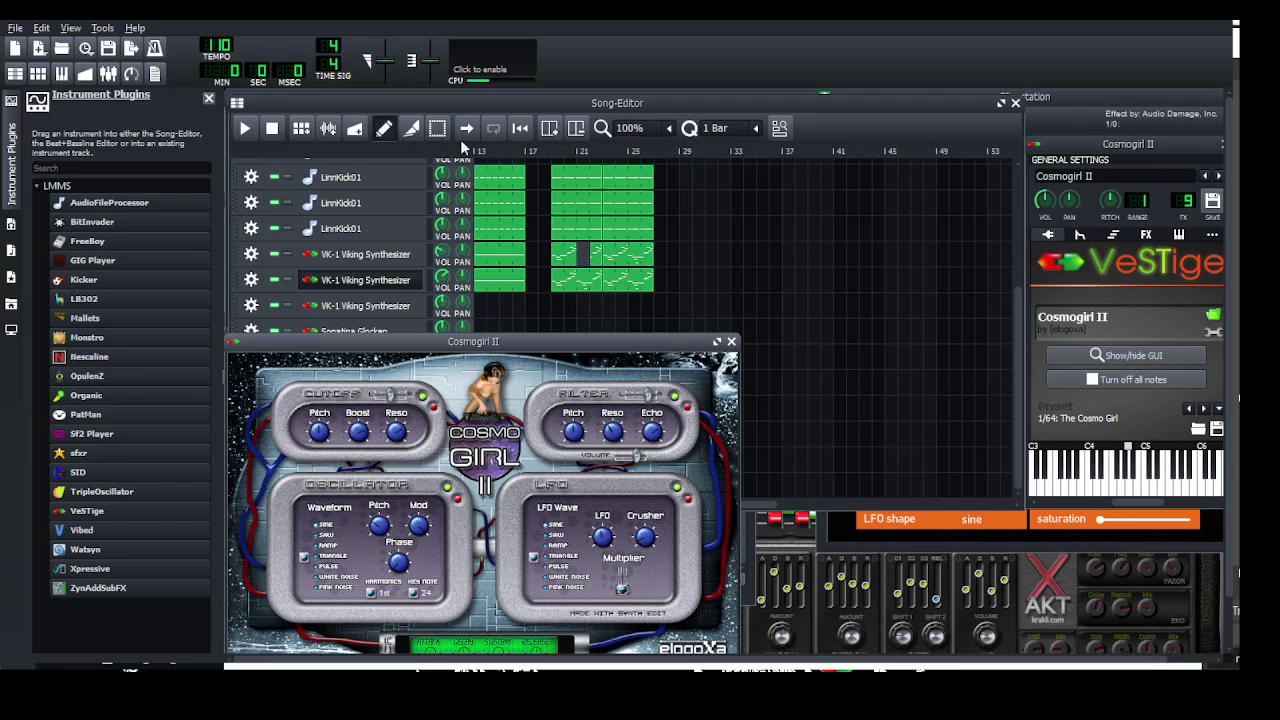
pyautogui.click(808, 172)
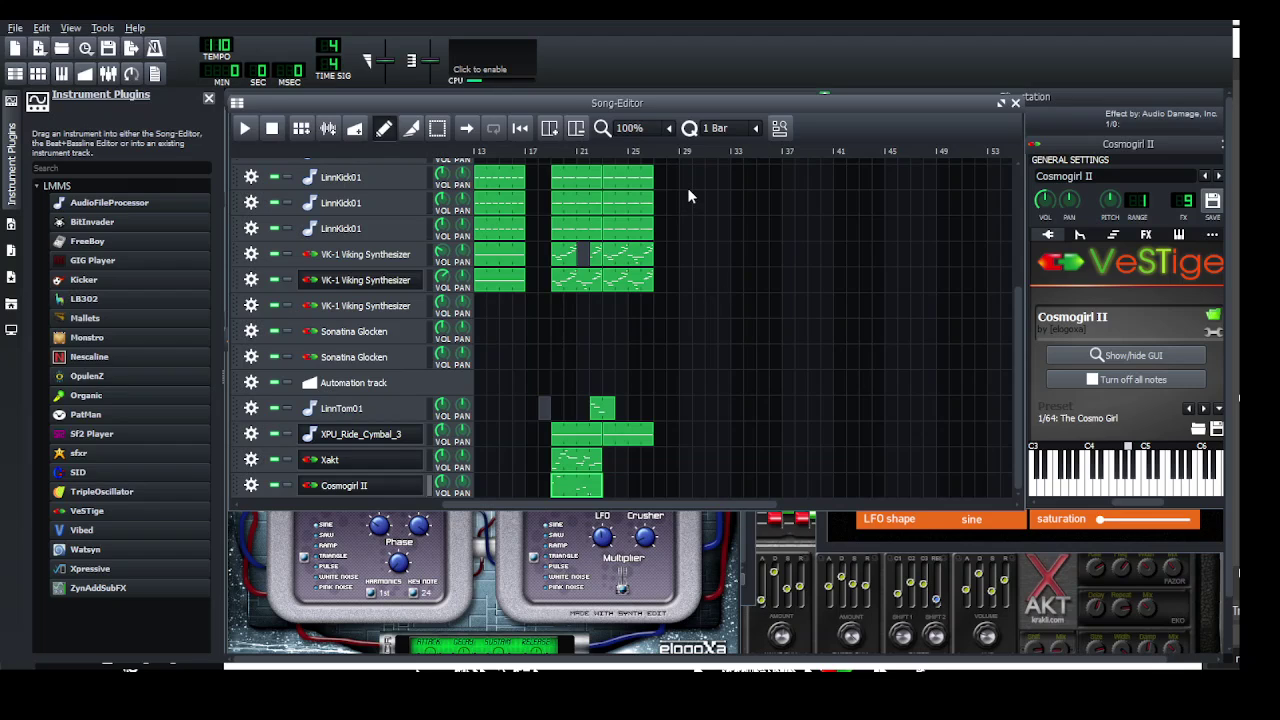
pyautogui.press('space')
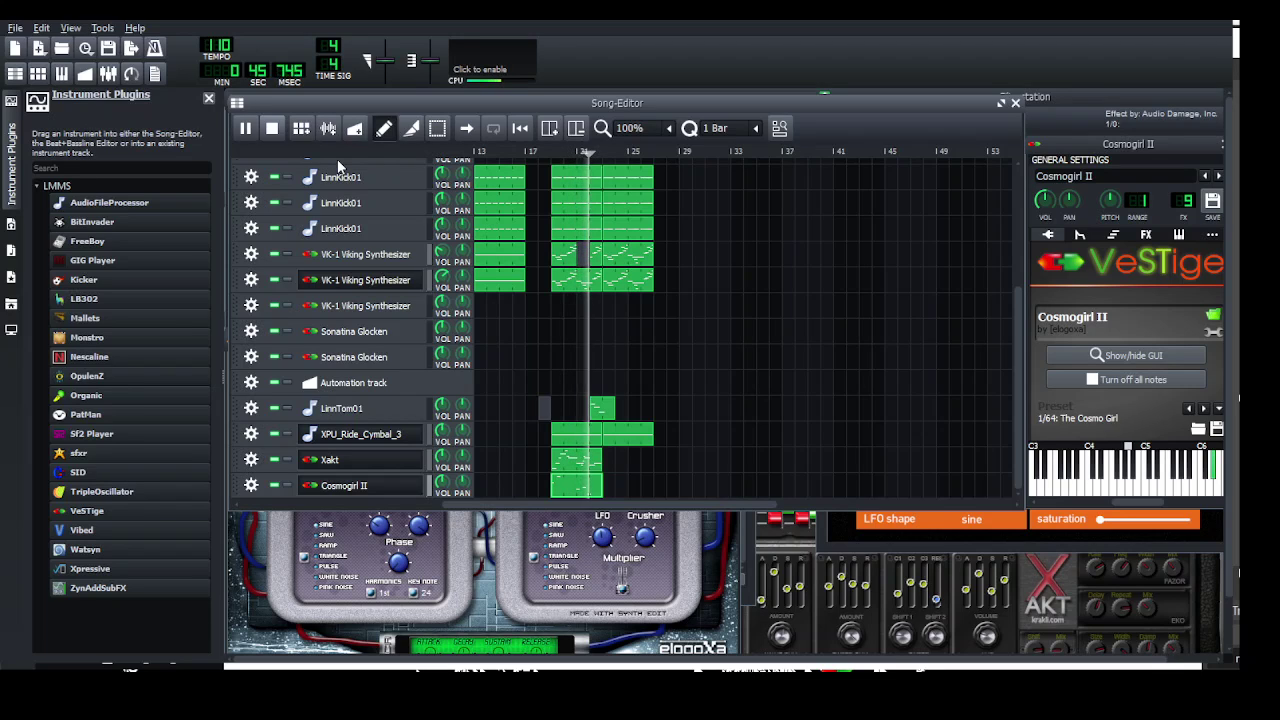
pyautogui.press('space')
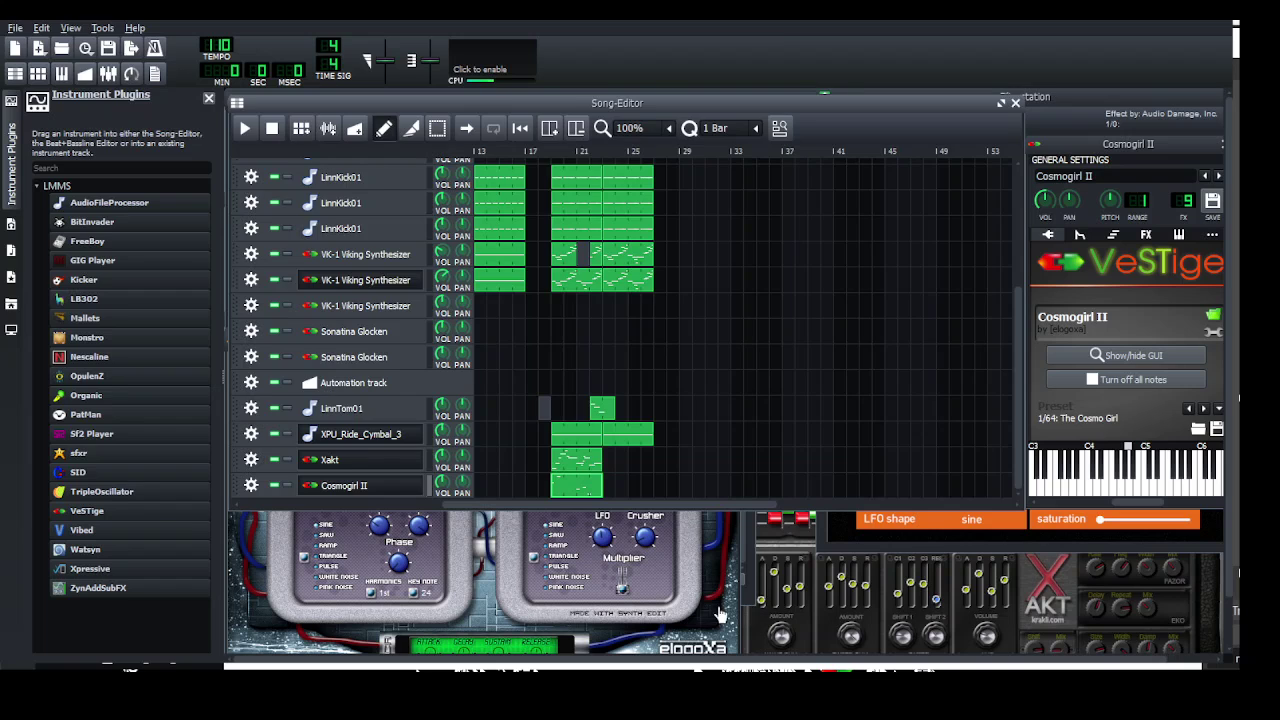
# Compare the Cosmogirl II pattern played alone with the same section played in the full song
pyautogui.press('F7')
pyautogui.press('space')
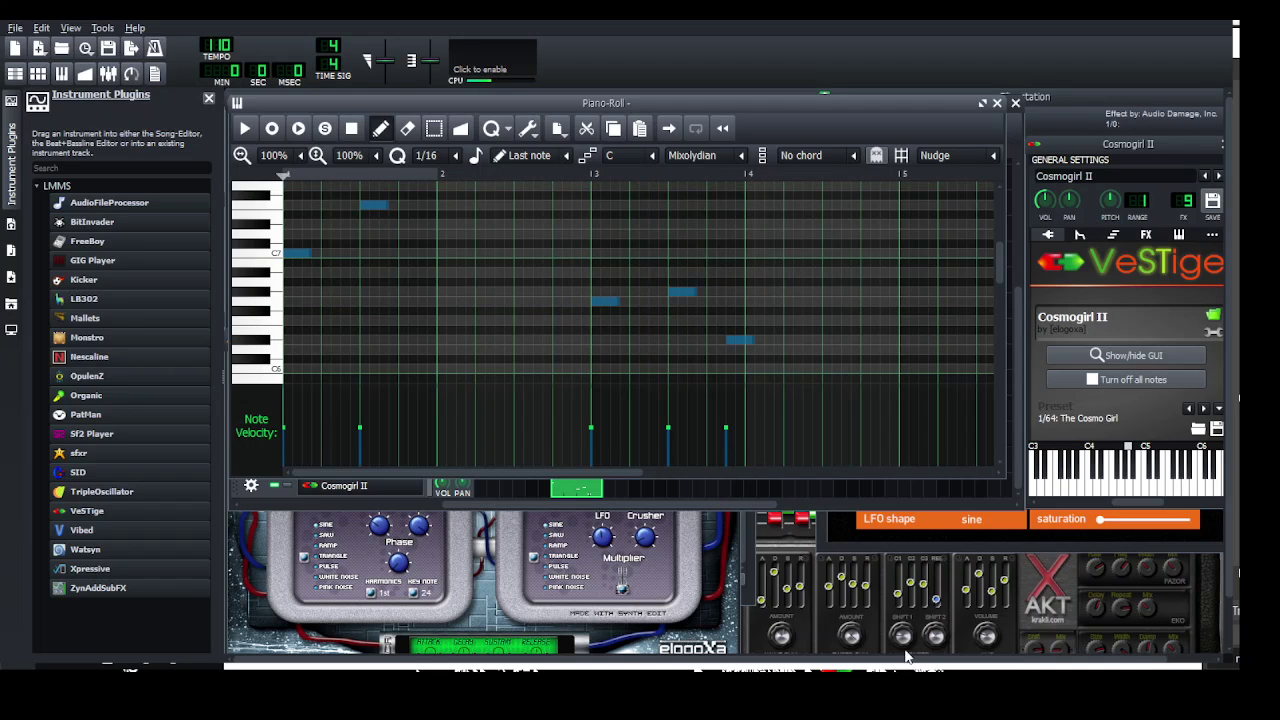
pyautogui.press('F5')
pyautogui.press('space')
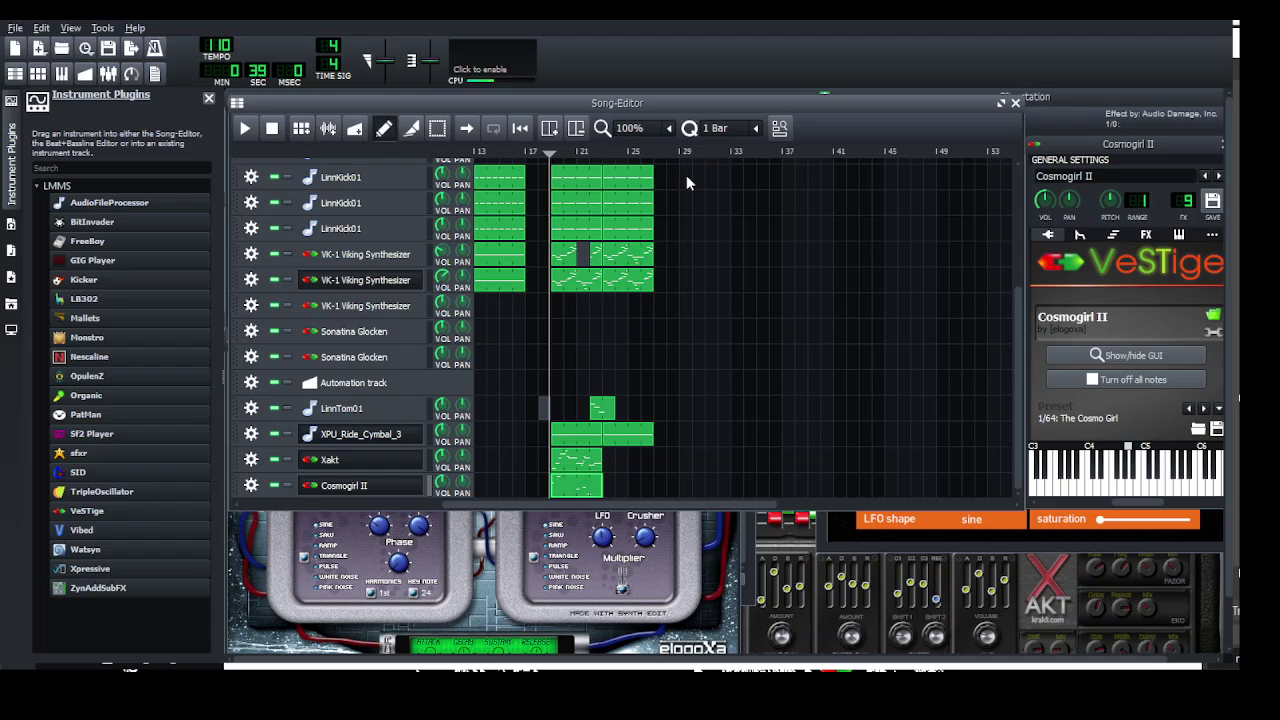
pyautogui.press('space')
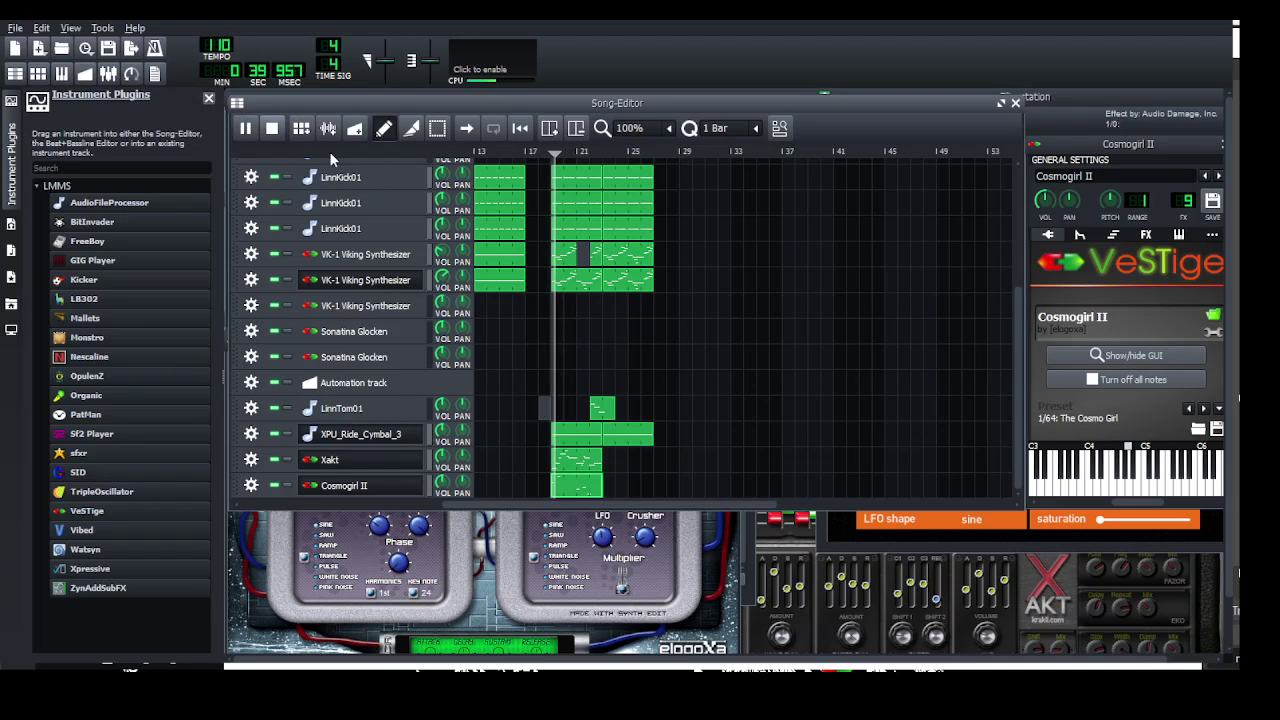
# Replace the first two notes of the Cosmogirl II pattern with C#6 and G#6 at their existing time positions
pyautogui.press('F7')
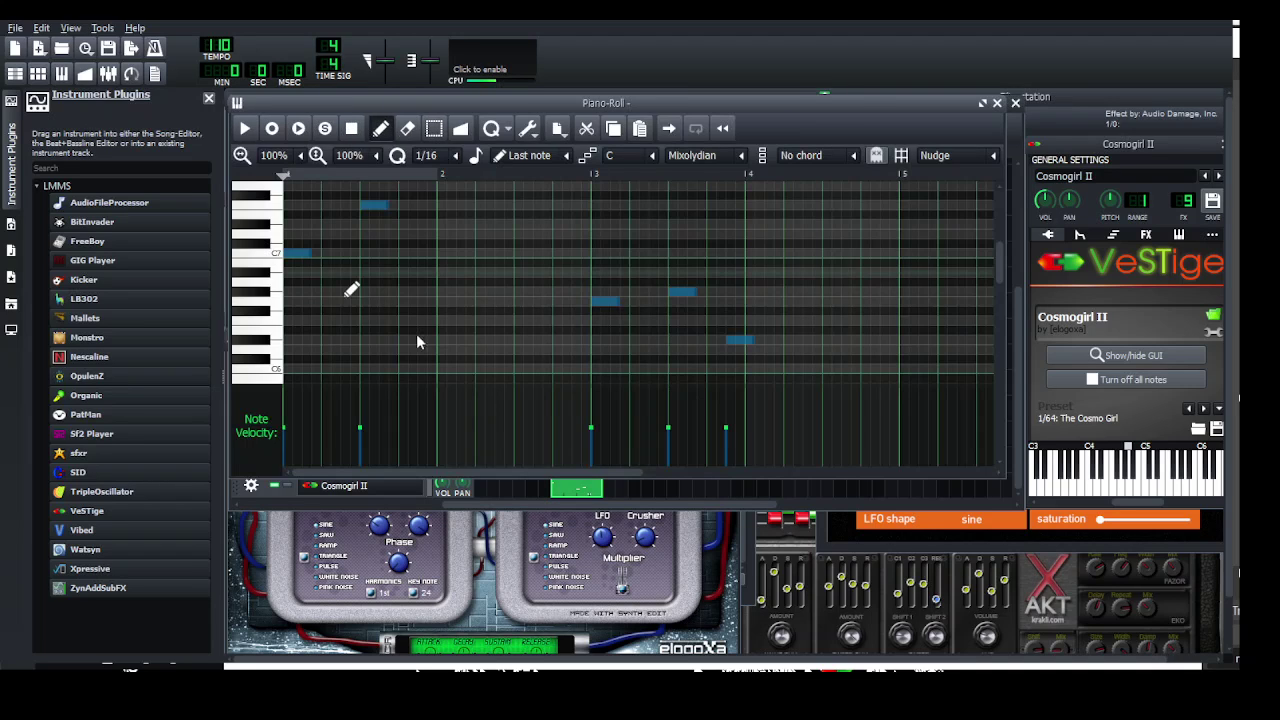
pyautogui.click(300, 292)
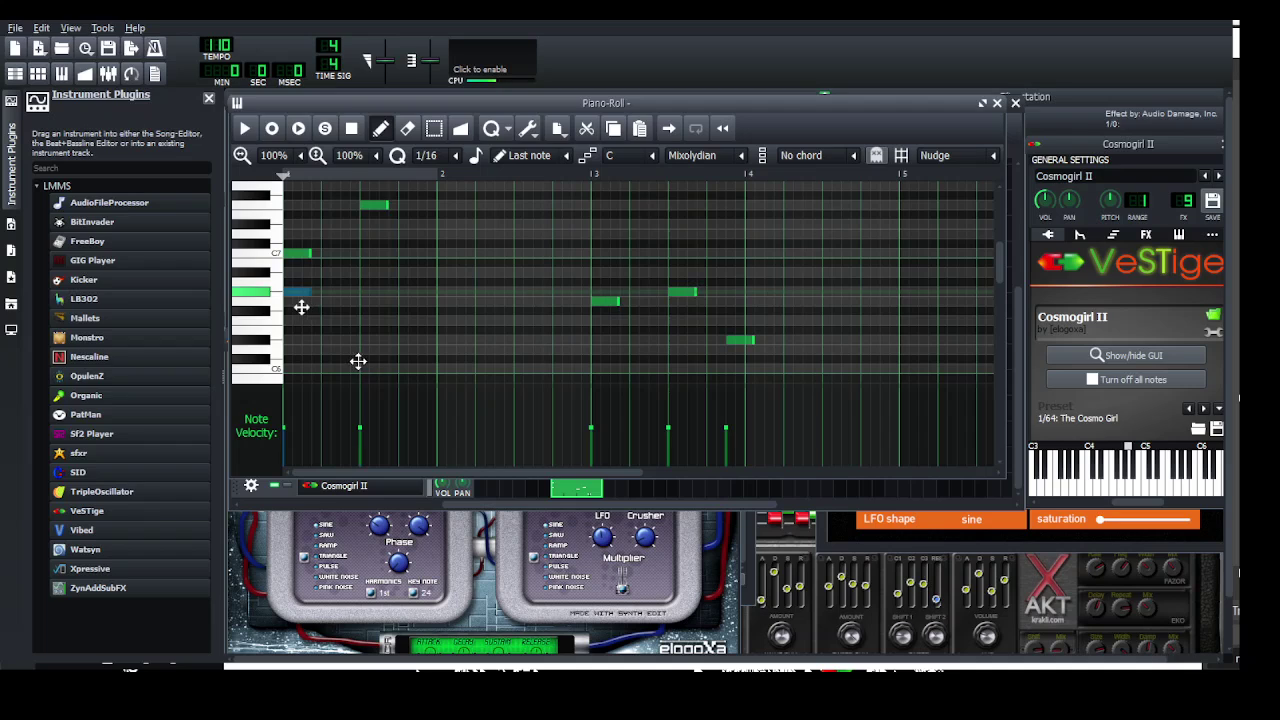
pyautogui.moveTo(300, 307); pyautogui.dragTo(349, 444)
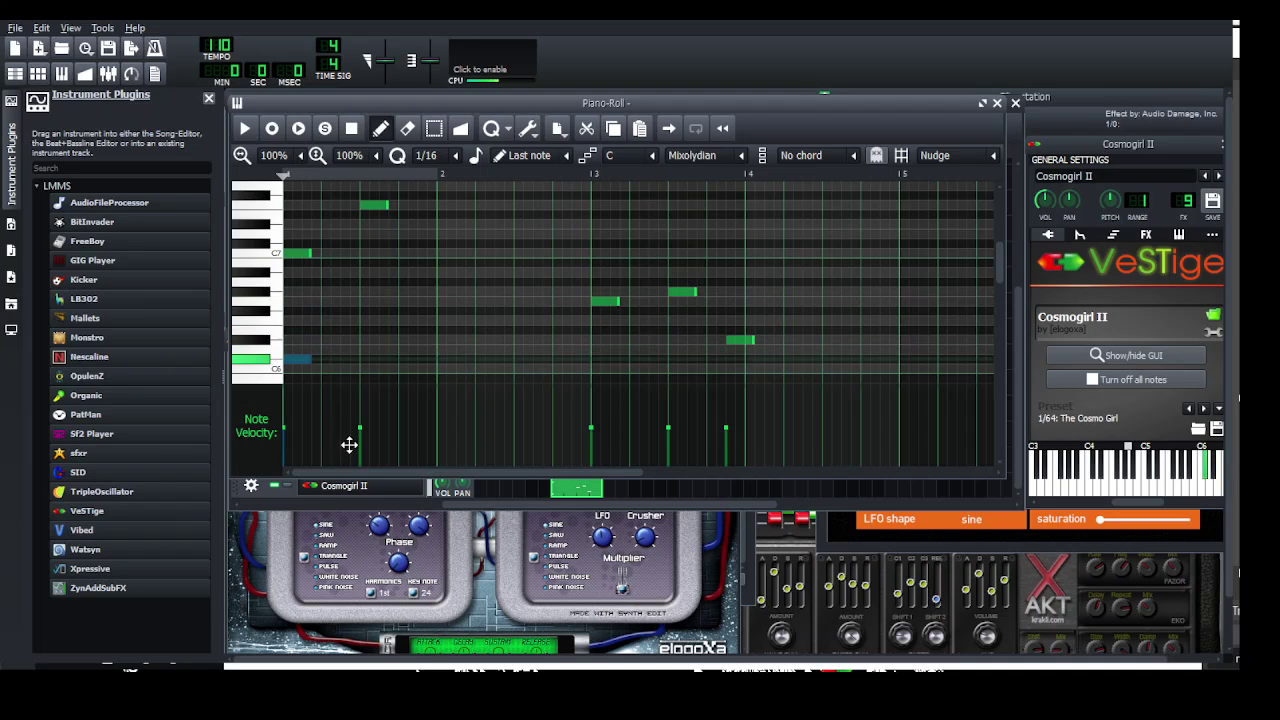
pyautogui.click(375, 292)
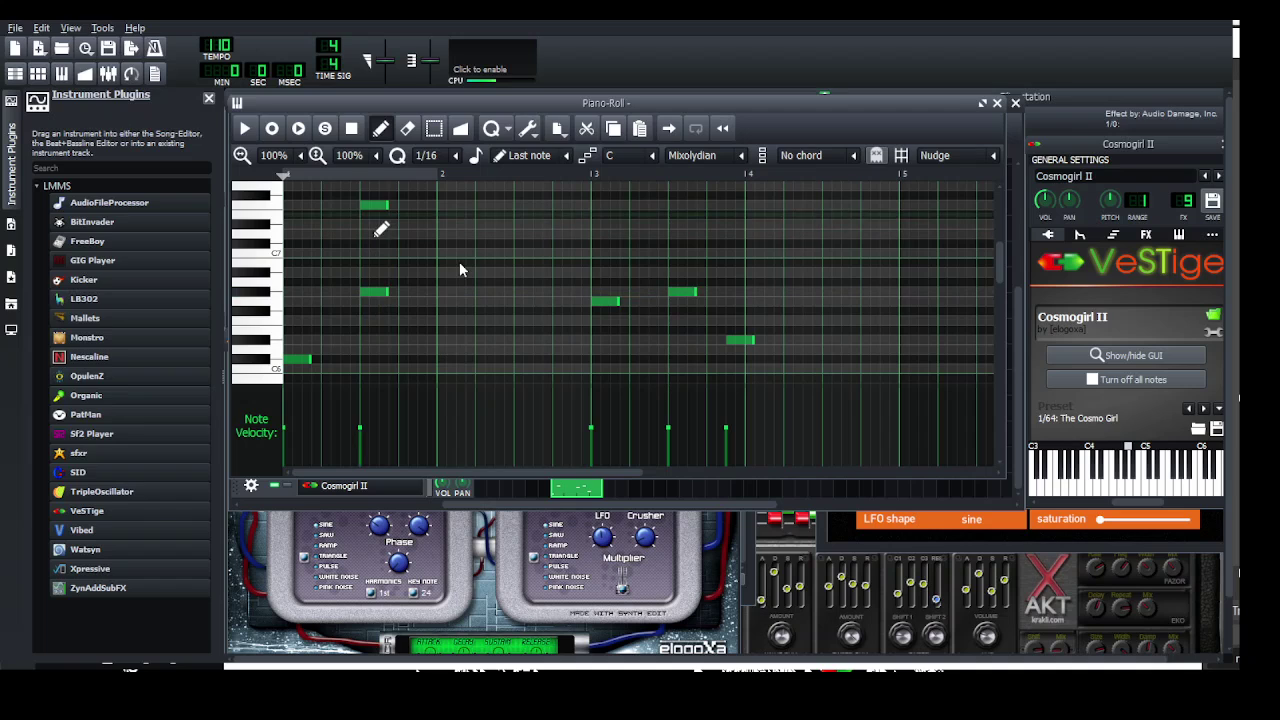
pyautogui.rightClick(375, 205)
# Play the arrangement from around bar 19 to hear the two replaced Cosmogirl II notes in context
pyautogui.click(580, 488)
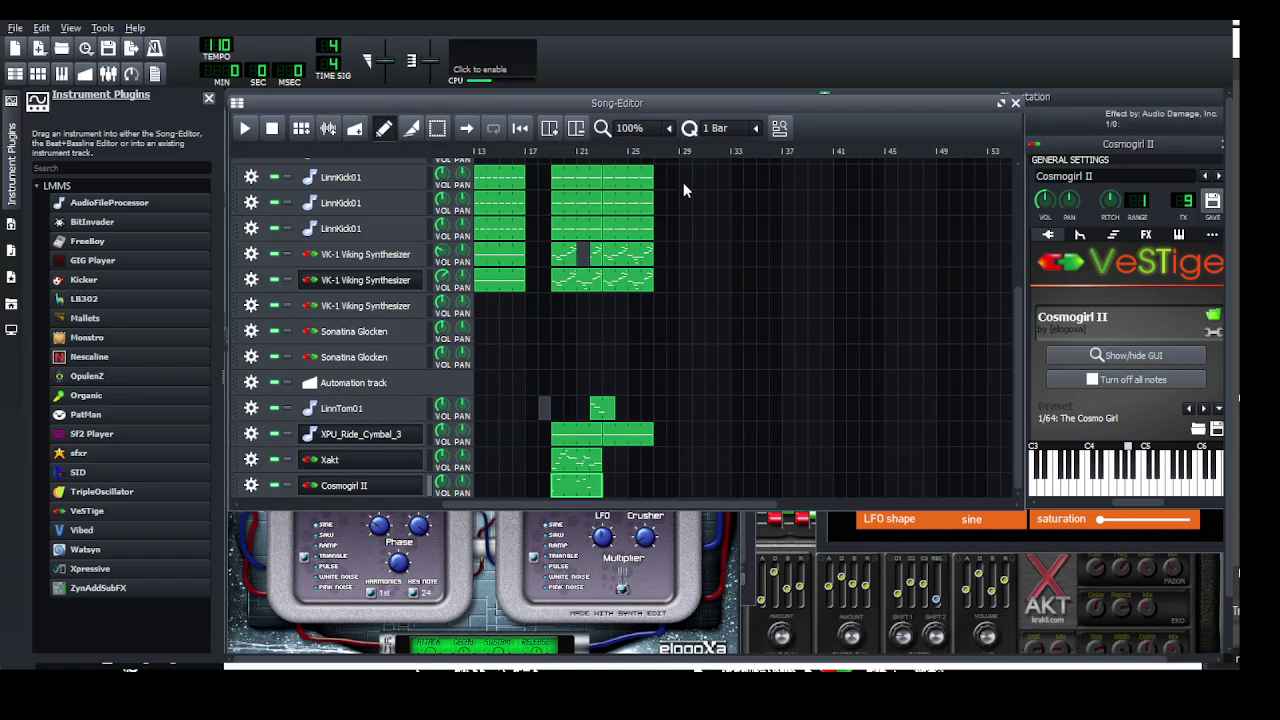
pyautogui.press('space')
pyautogui.press('space')
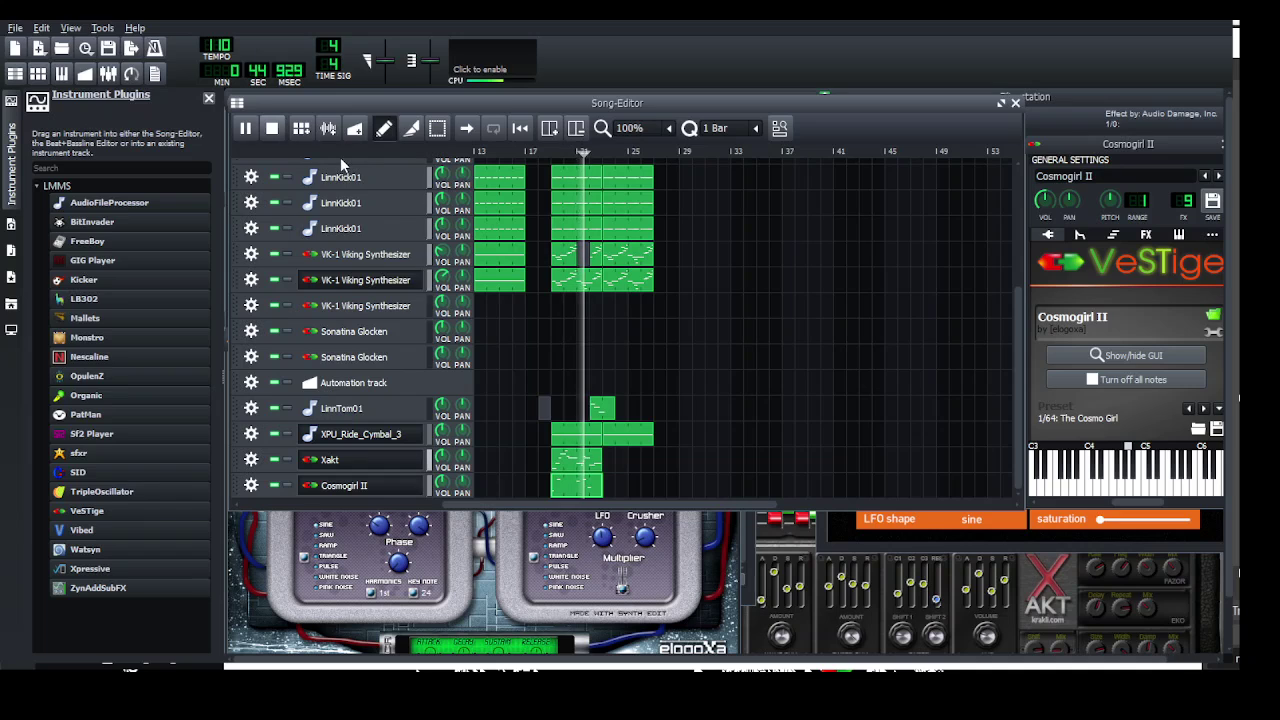
pyautogui.click(271, 128)
# In the Cosmogirl II pattern, lower the third note one semitone and raise the fourth and fifth notes one semitone each
pyautogui.press('F7')
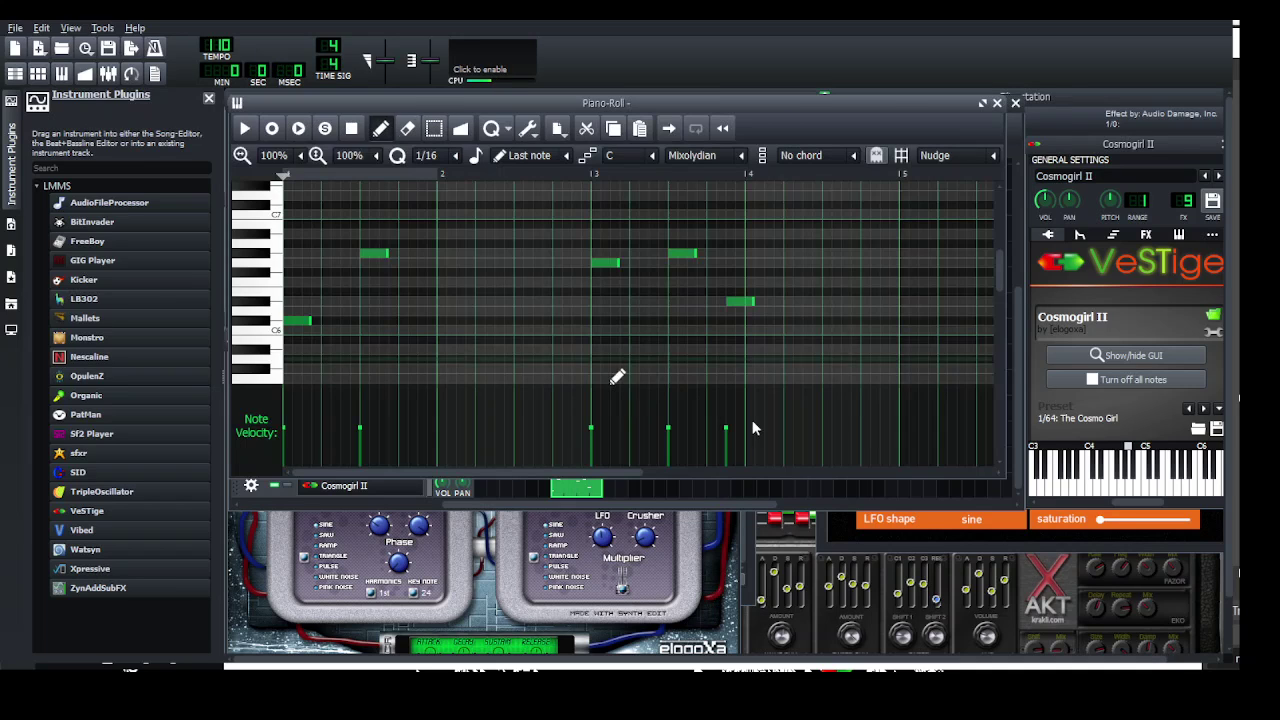
pyautogui.moveTo(616, 279); pyautogui.dragTo(615, 282)
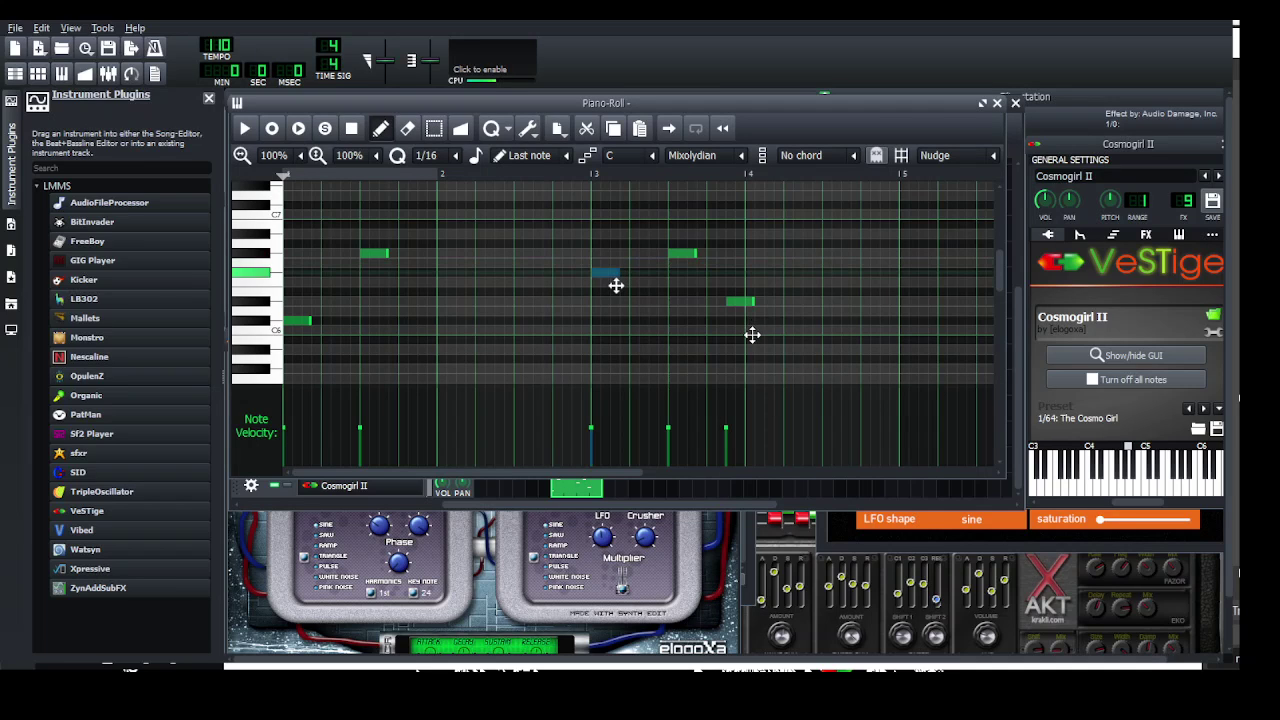
pyautogui.moveTo(694, 265); pyautogui.dragTo(688, 257)
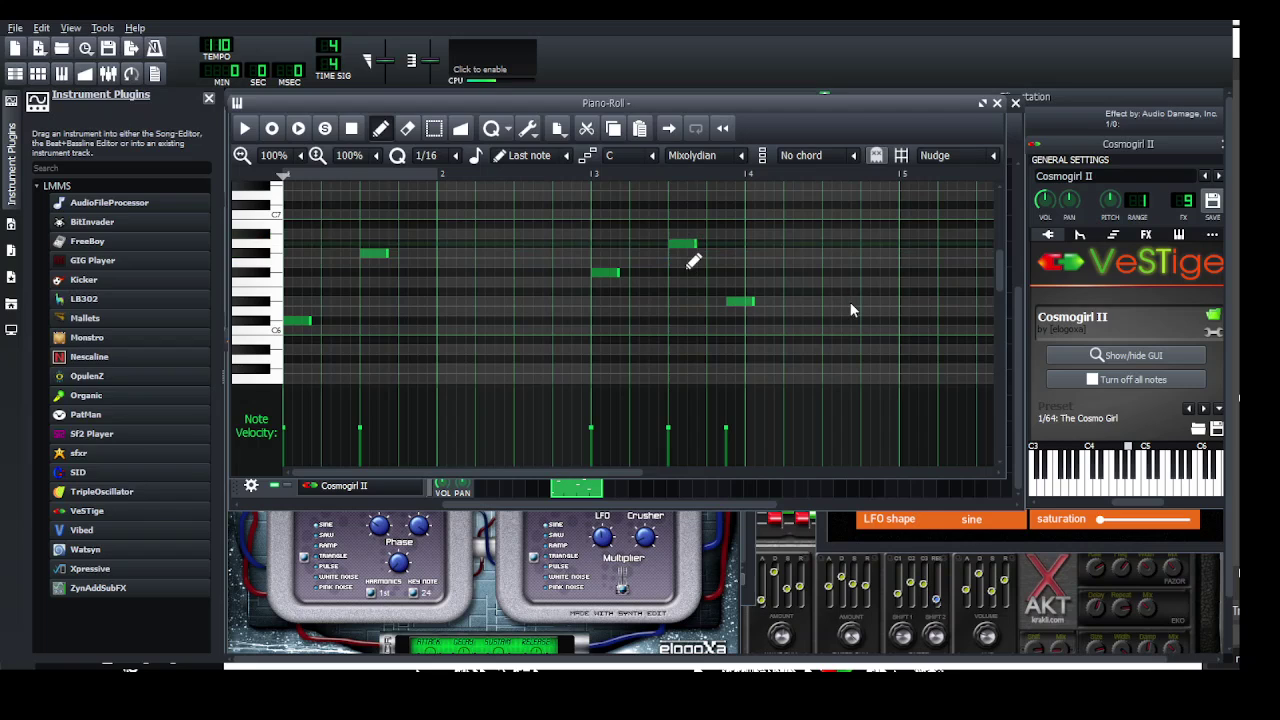
pyautogui.moveTo(757, 323); pyautogui.dragTo(747, 311)
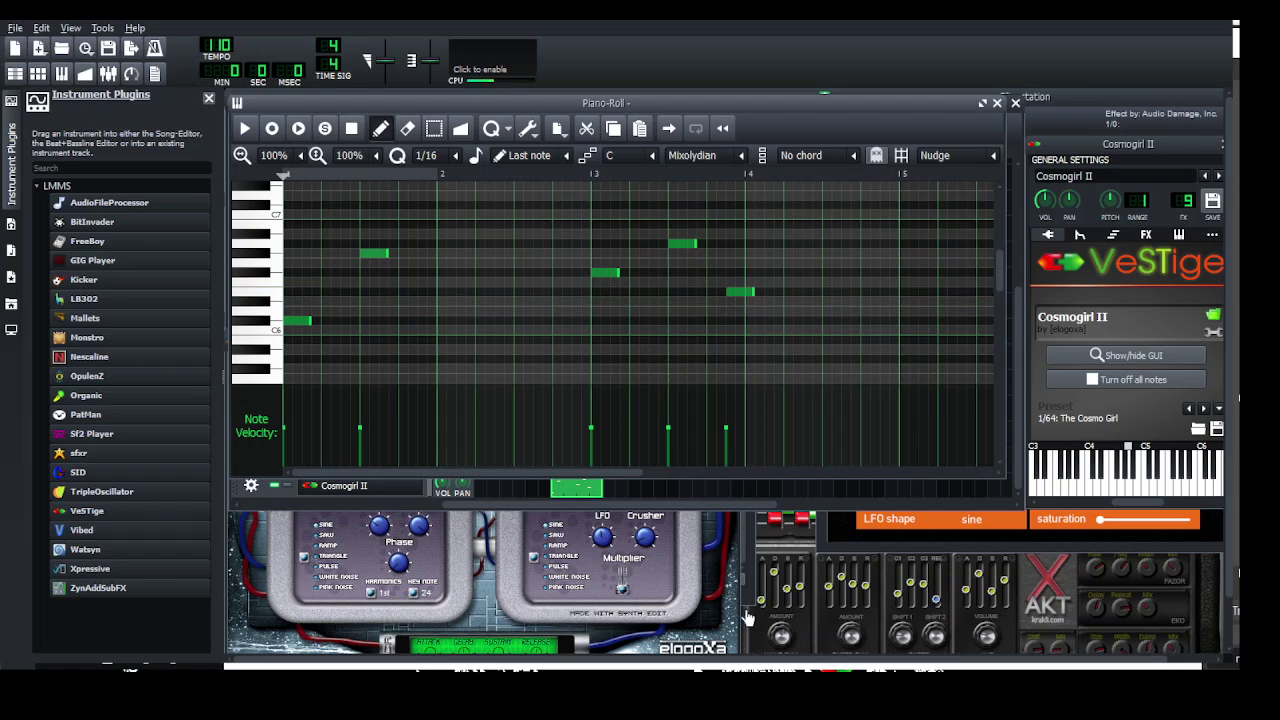
# Play the song section from bar 18 to bar 23 to check the adjusted Cosmogirl II melody
pyautogui.press('F5')
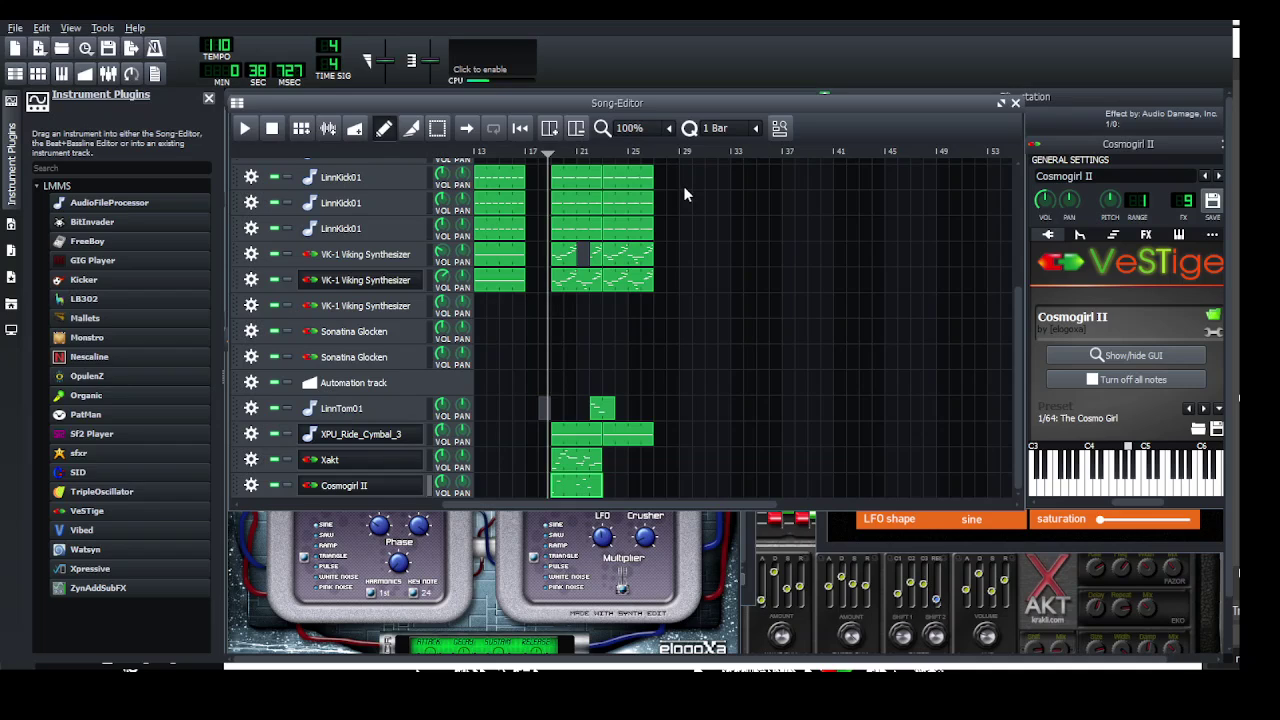
pyautogui.click(244, 128)
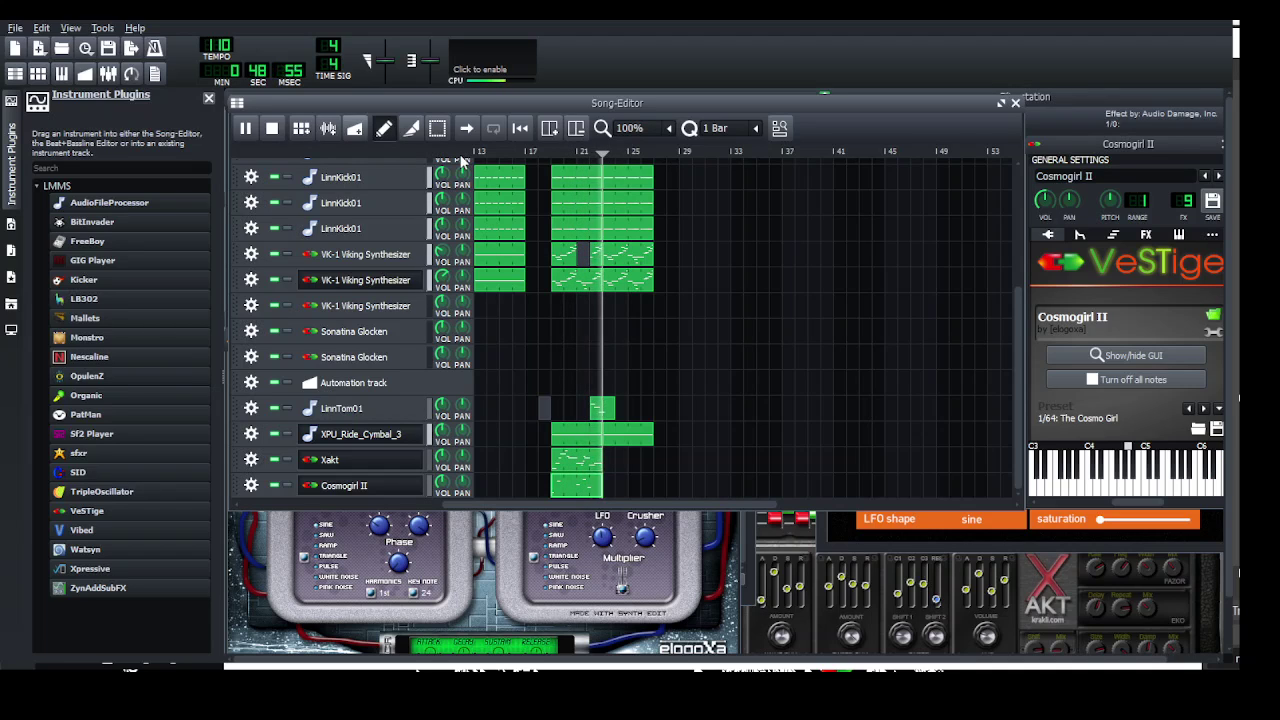
pyautogui.press('space')
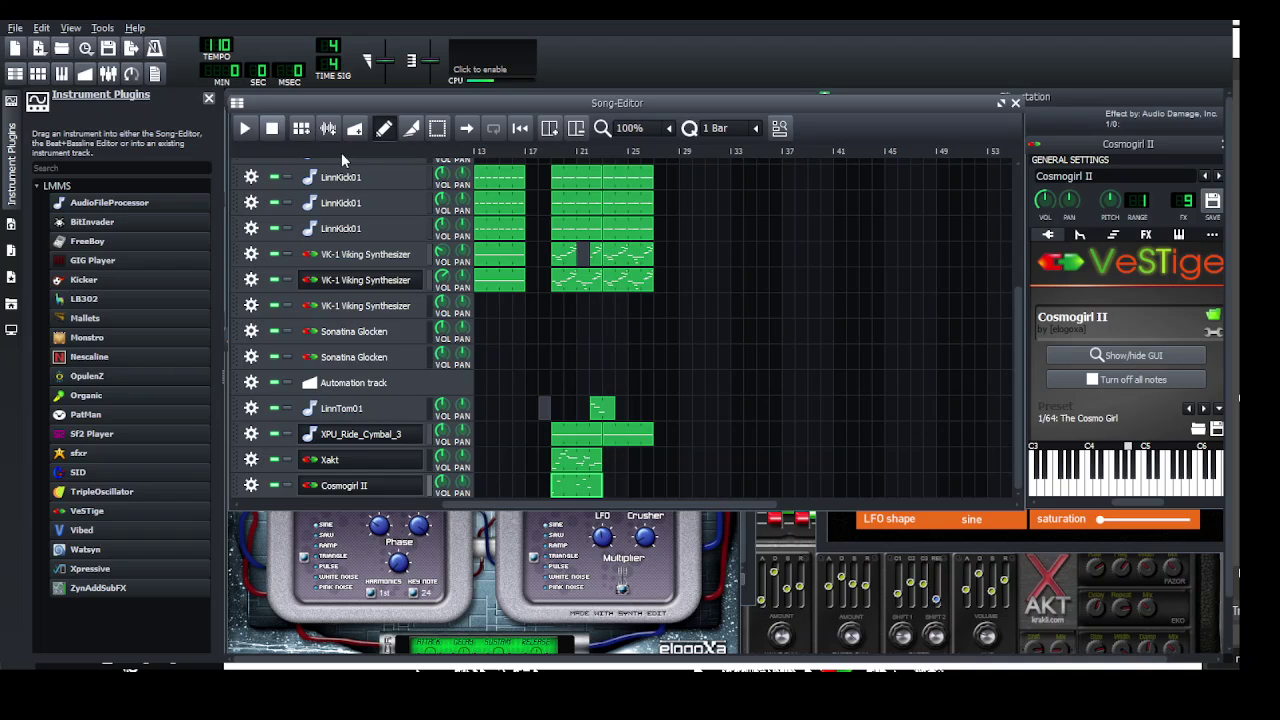
# Look over the effects chain on the Cosmogirl II mixer channel, and return to the song arrangement
pyautogui.press('F9')
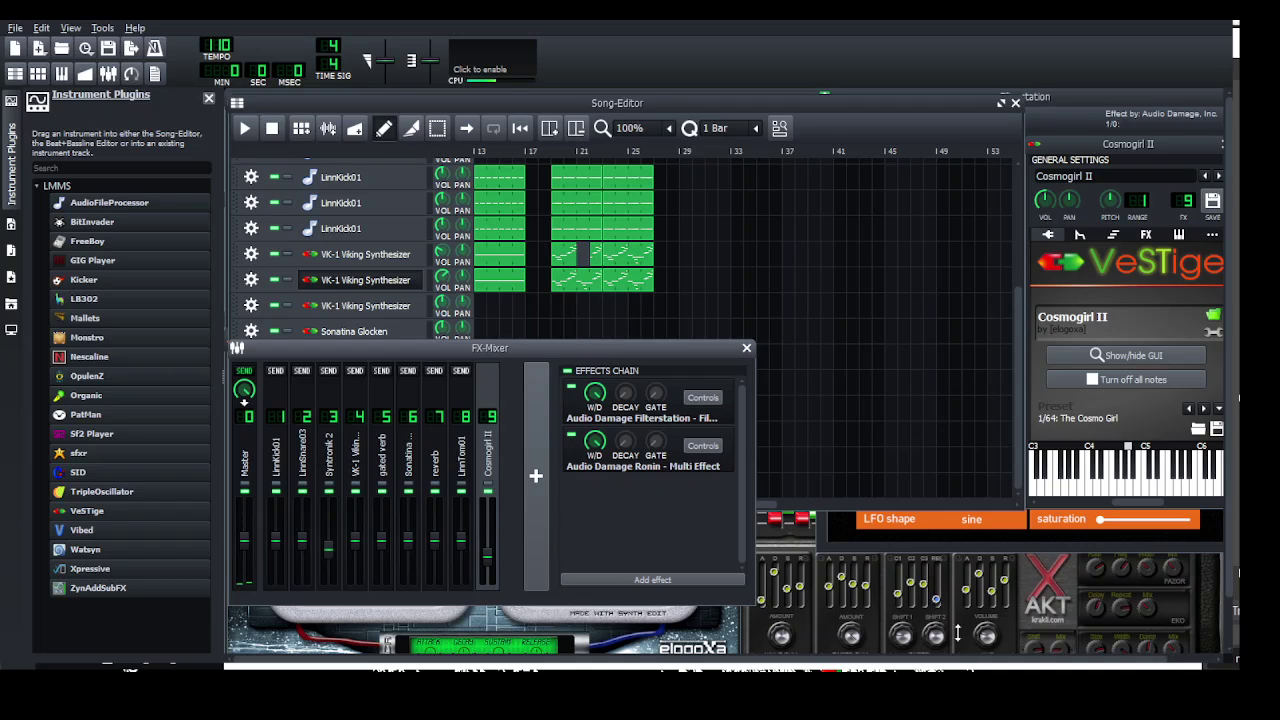
pyautogui.press('F9')
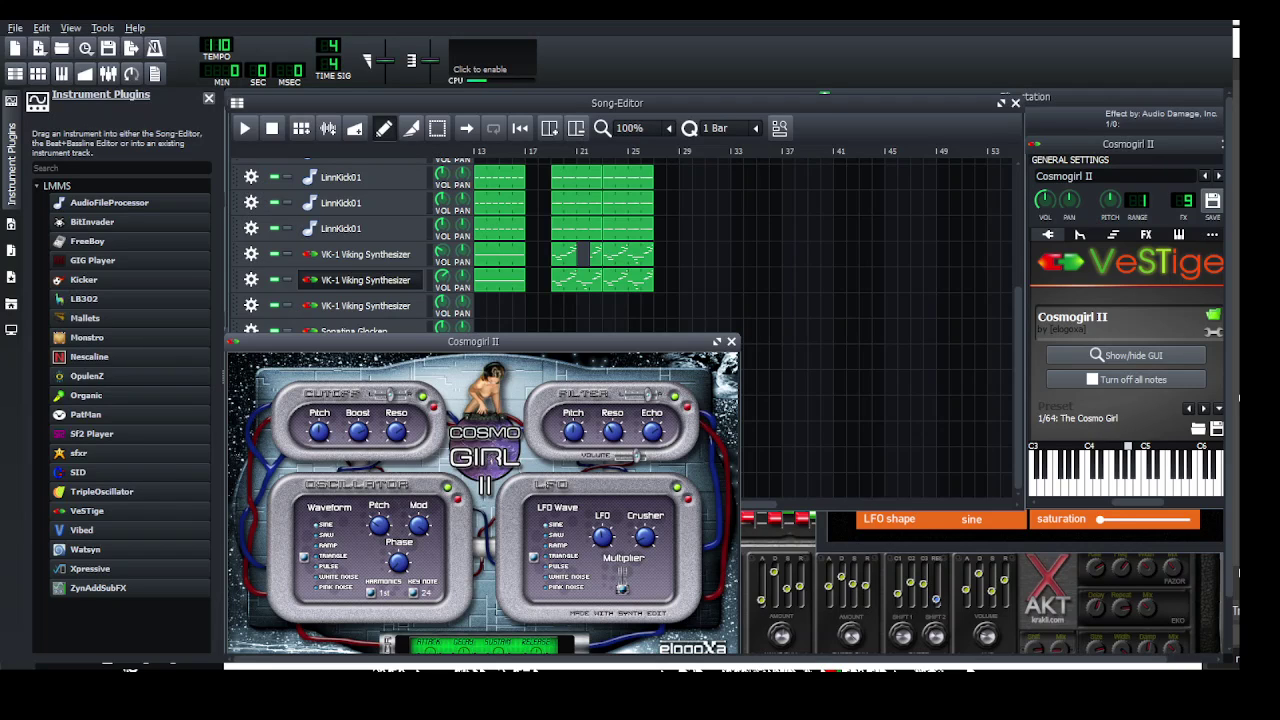
pyautogui.click(828, 131)
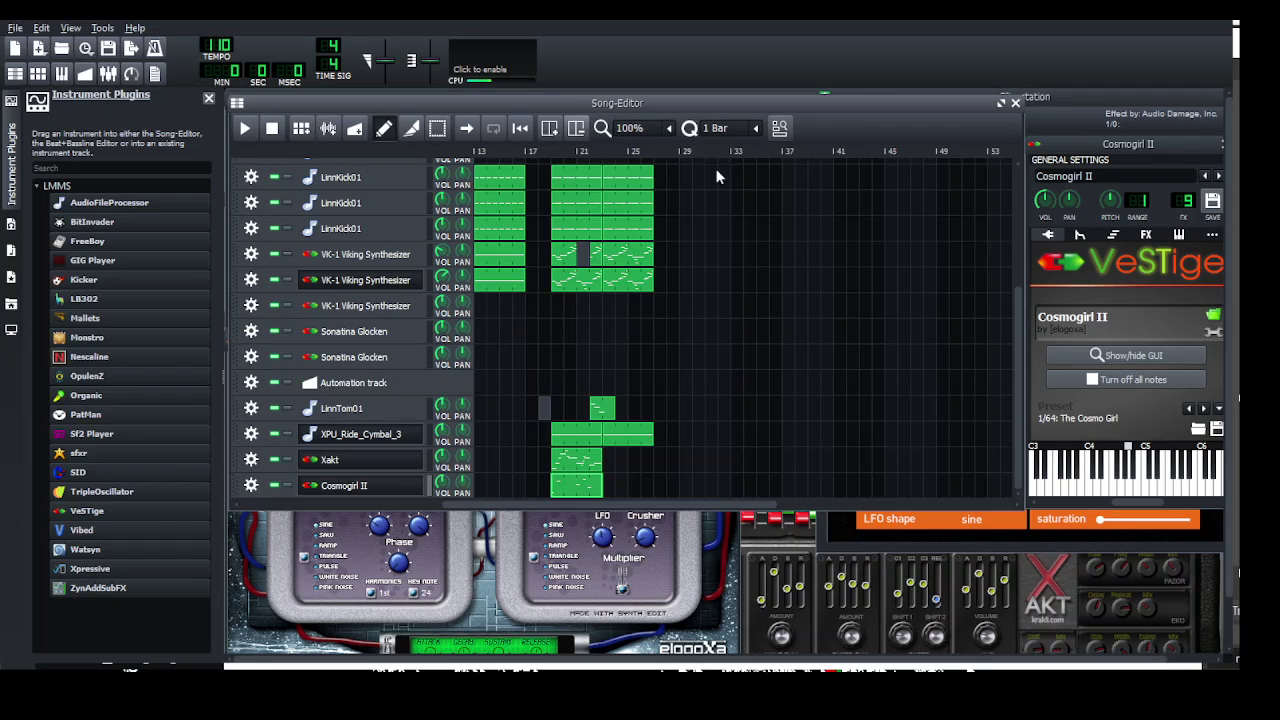
# Replay the arrangement around bars 19 to 20 to compare the Xakt and Cosmogirl II parts
pyautogui.press('space')
pyautogui.press('space')
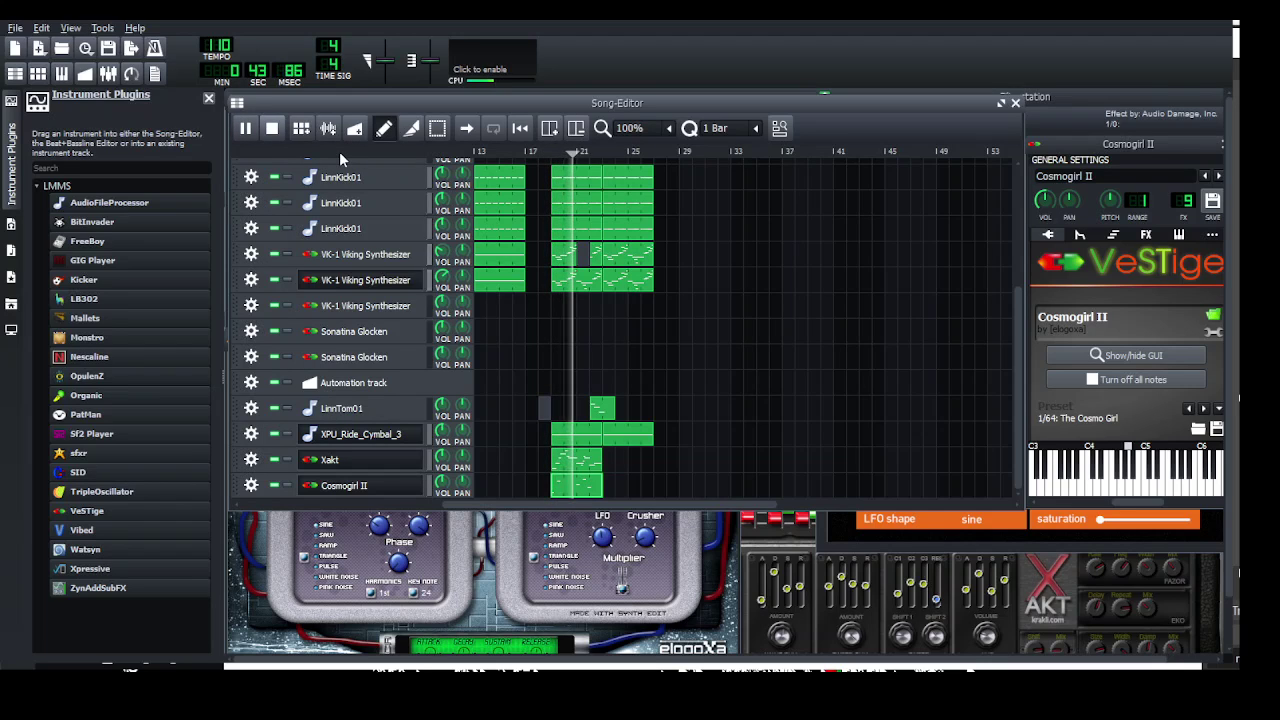
pyautogui.press('space')
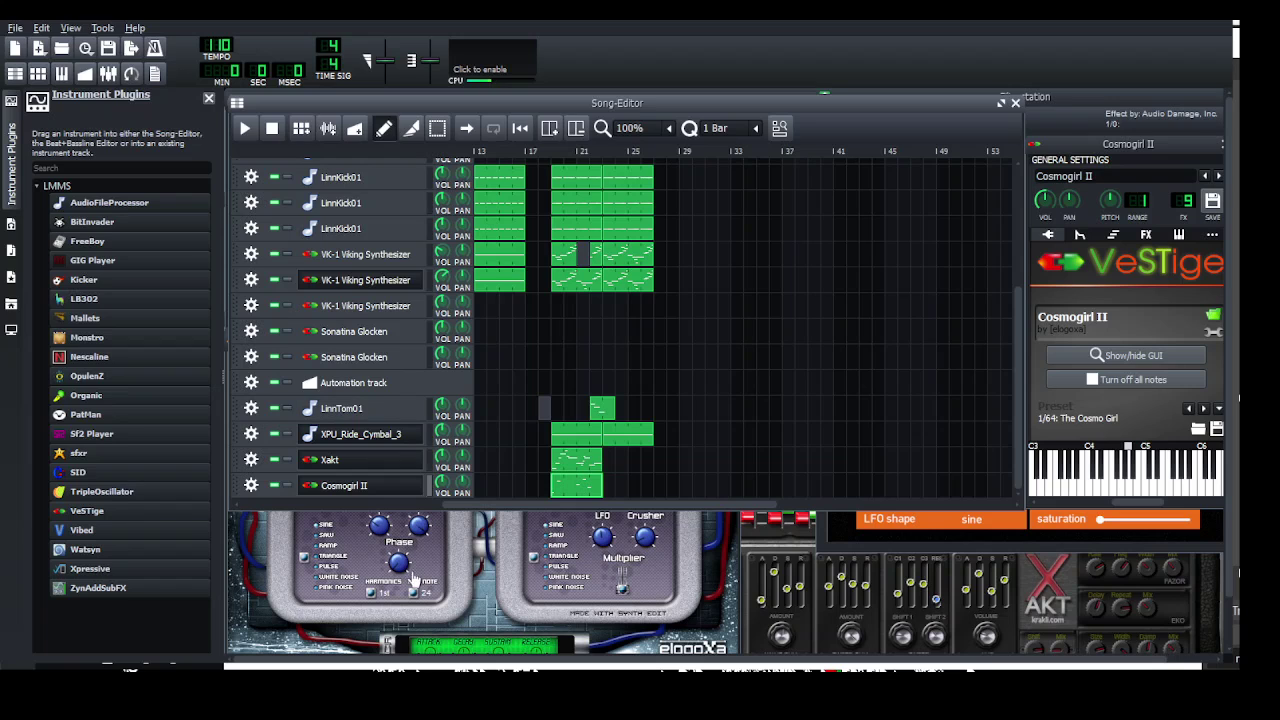
# While the Xakt track's pattern plays in the piano roll, replace its instrument with The CS Piky and choose the Dreamy preset
pyautogui.click(340, 460)
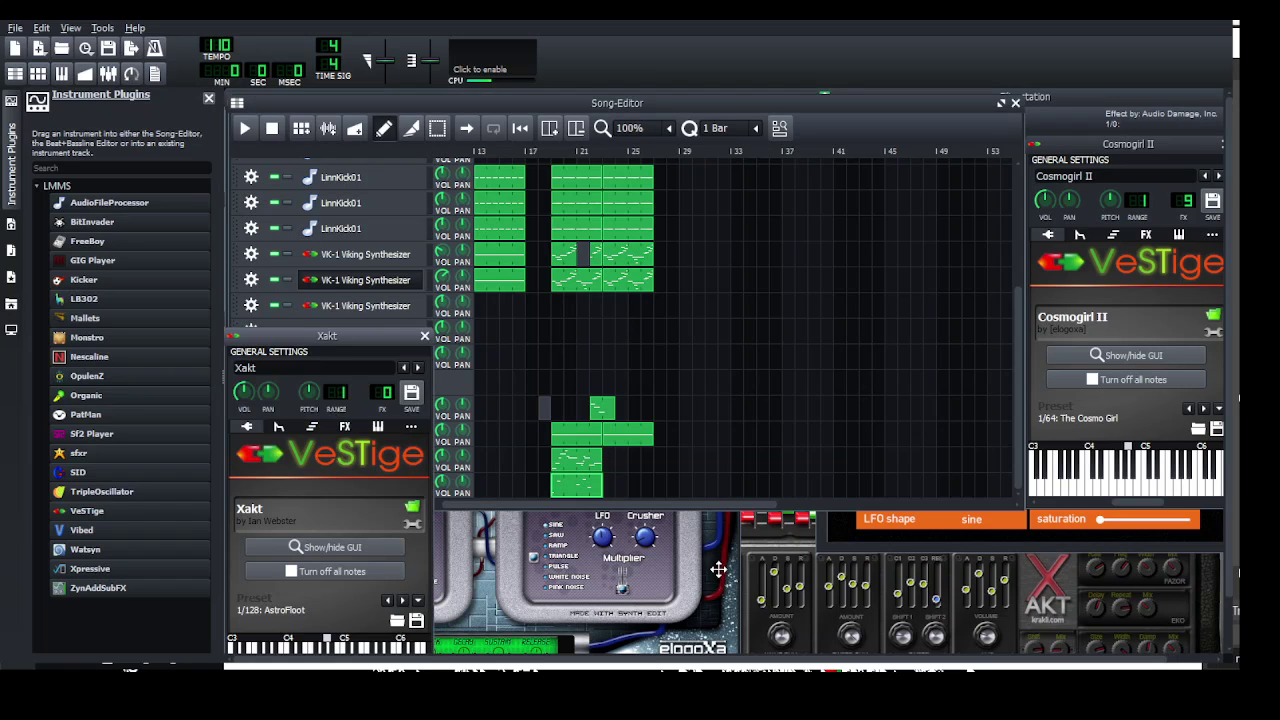
pyautogui.doubleClick(576, 485)
pyautogui.press('space')
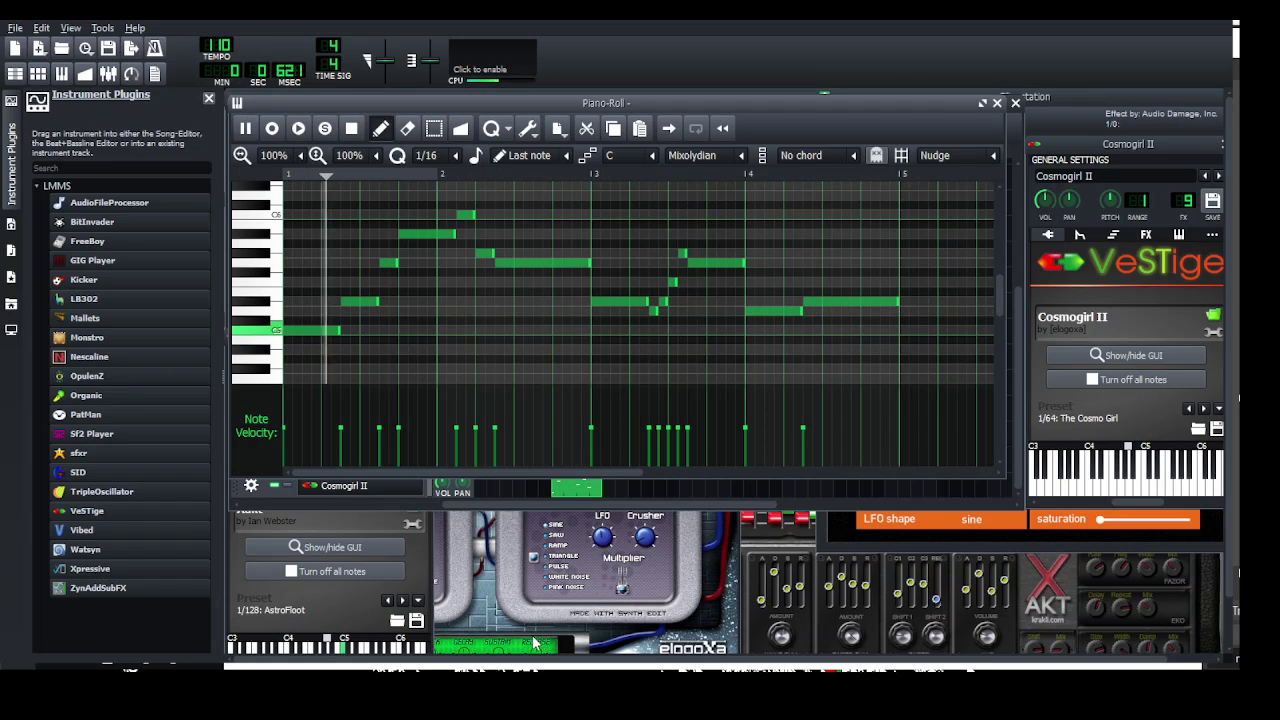
pyautogui.click(410, 585)
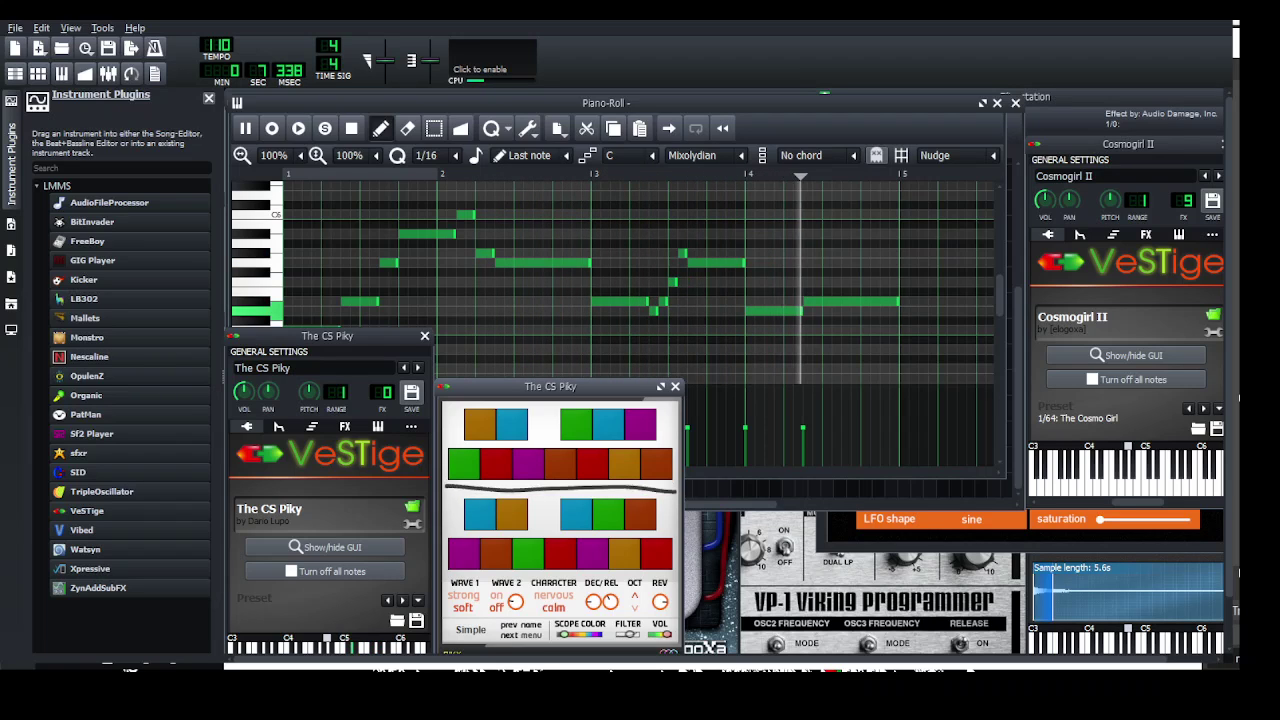
pyautogui.click(515, 630)
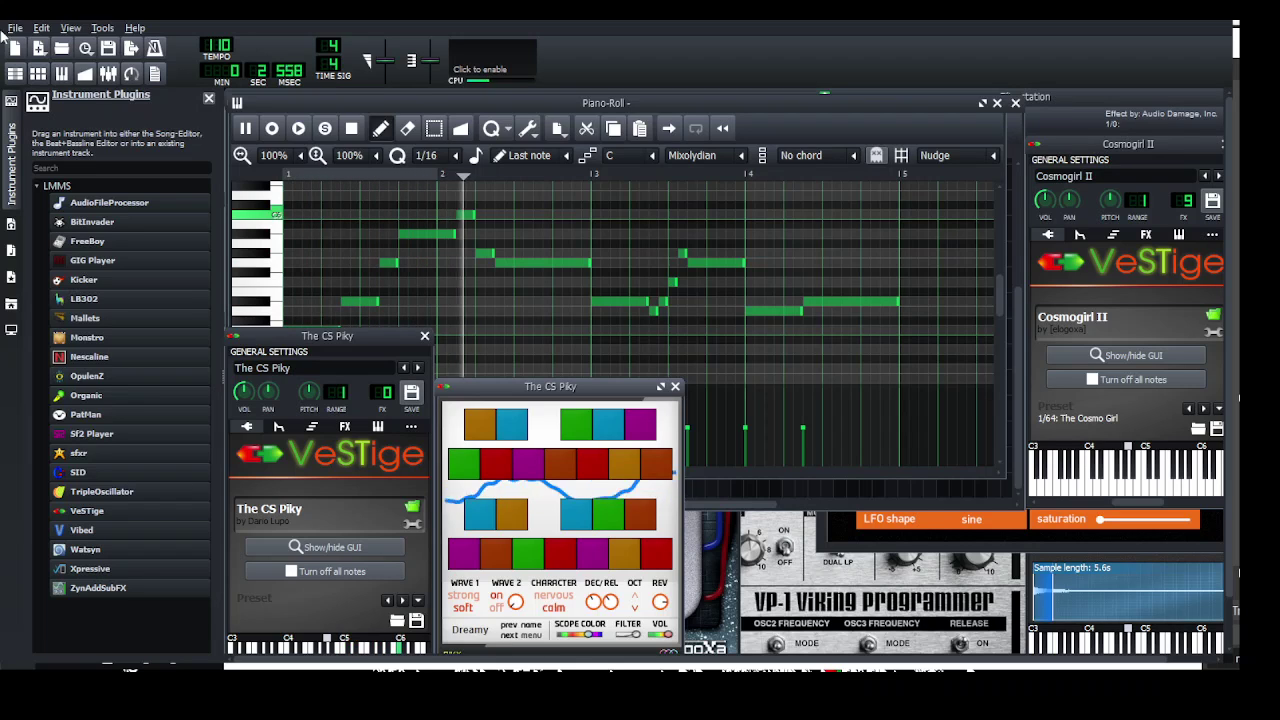
# Duplicate The CS Piky pattern at bar 23 in the arrangement and play the section through to about bar 26
pyautogui.click(15, 73)
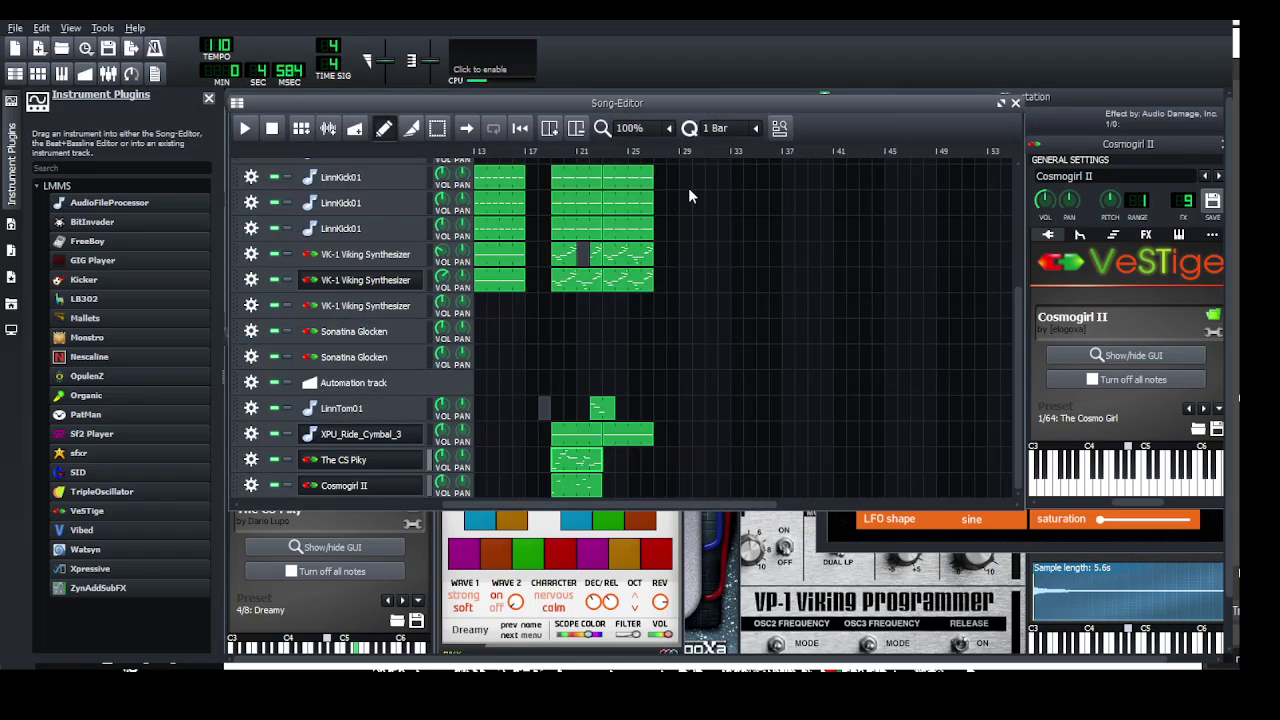
pyautogui.press('space')
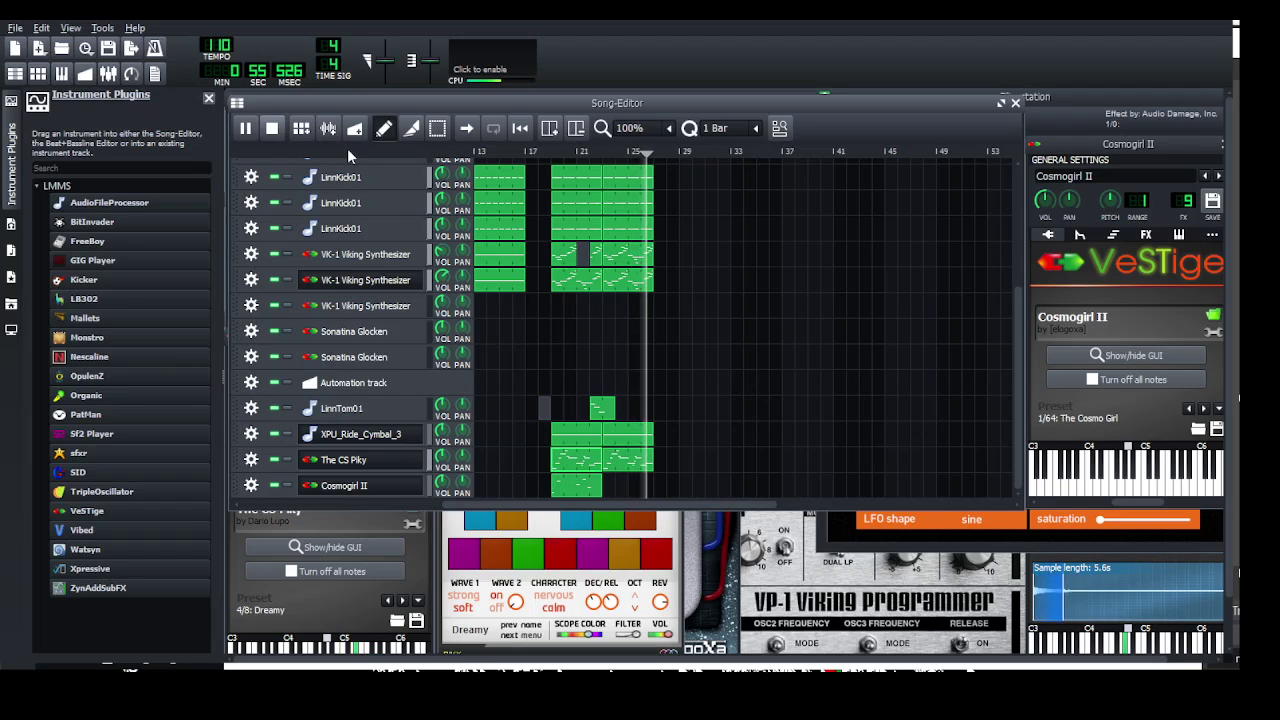
pyautogui.press('space')
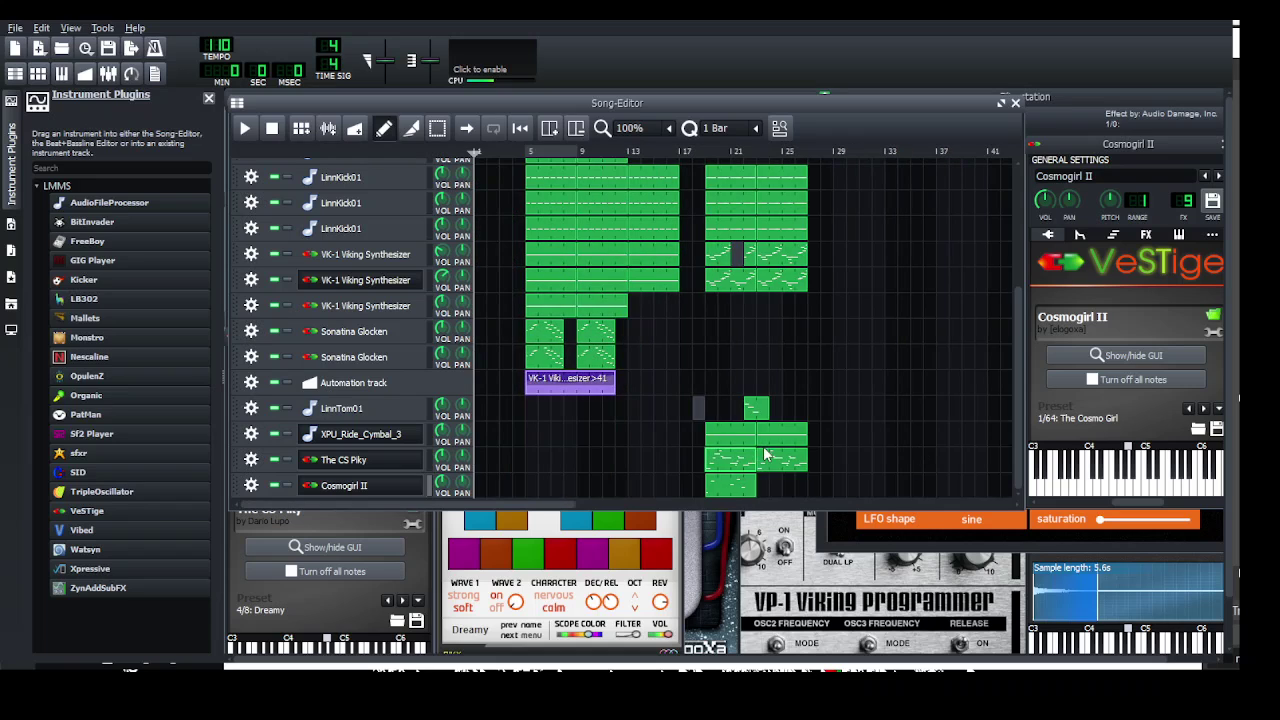
# Play the song from the beginning and look over all its tracks
pyautogui.press('space')
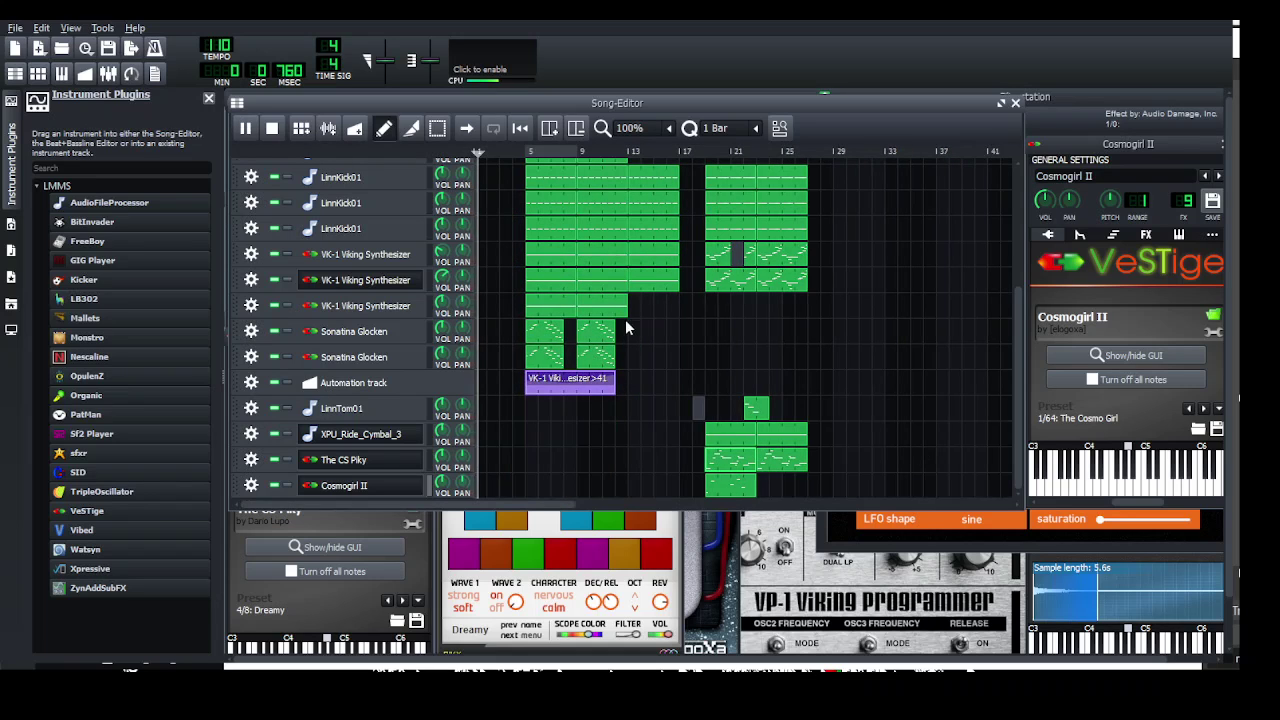
pyautogui.scroll(5, 622, 320)
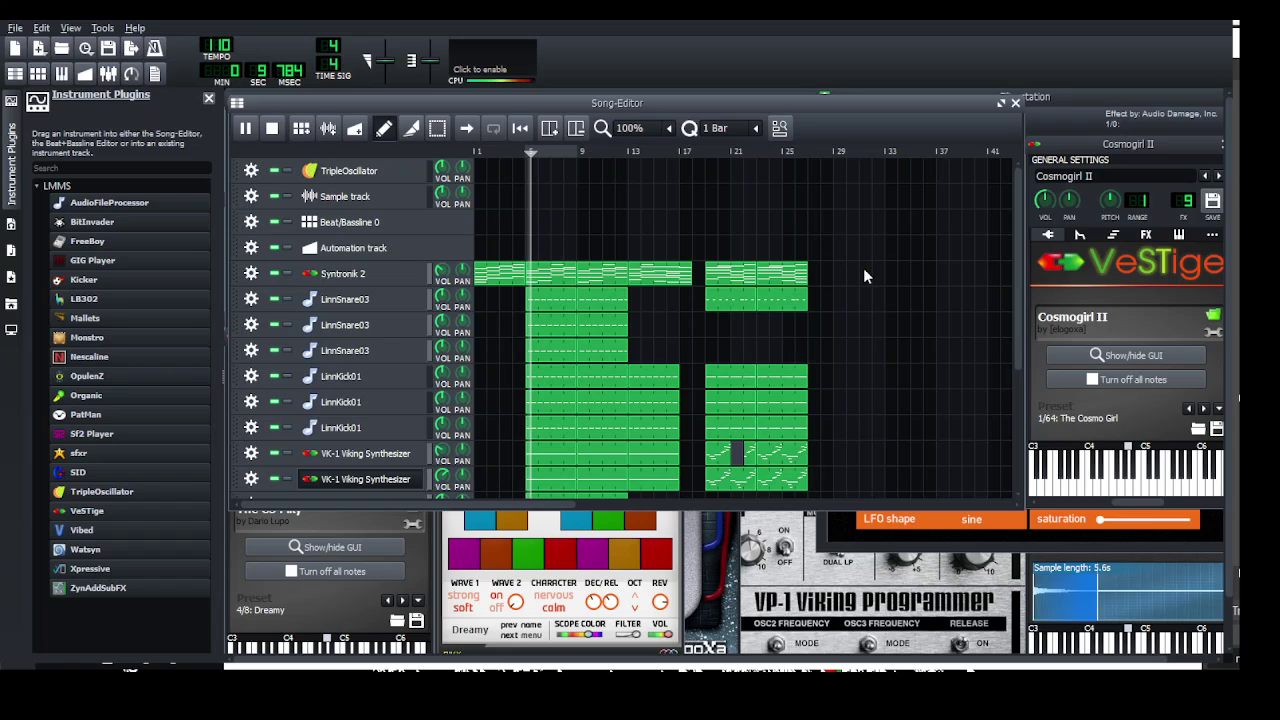
pyautogui.scroll(-5, 863, 268)
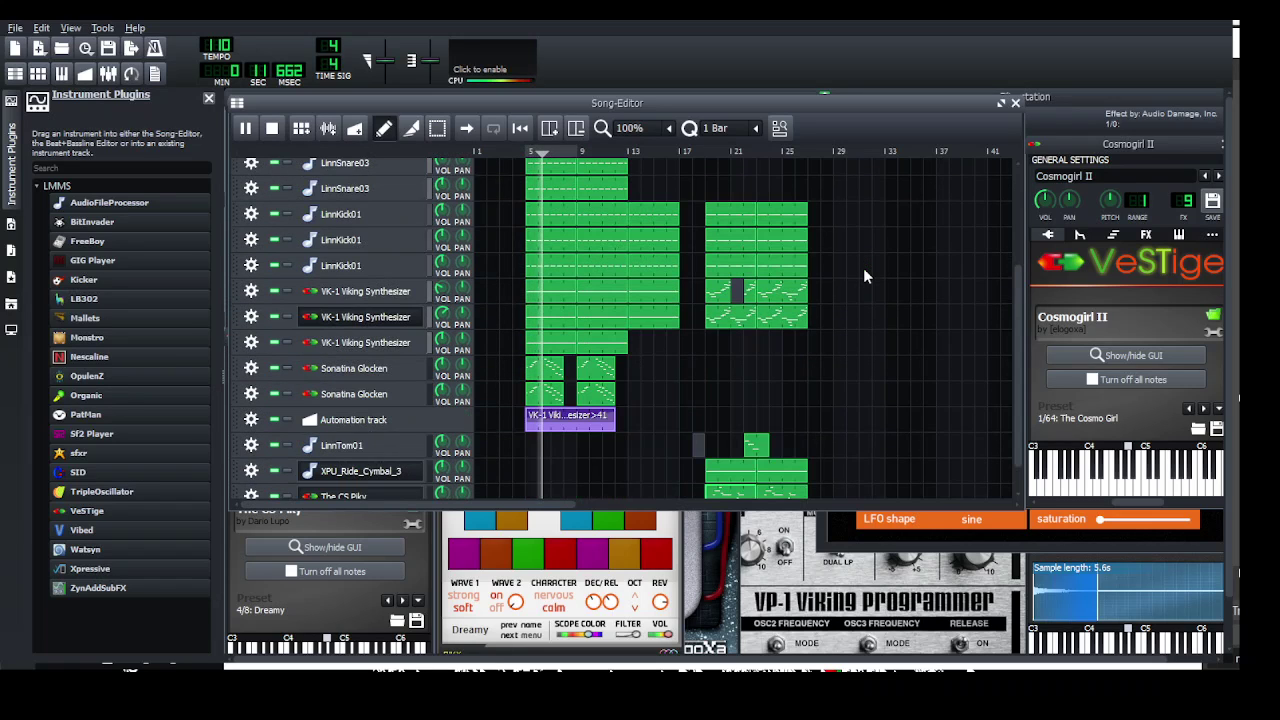